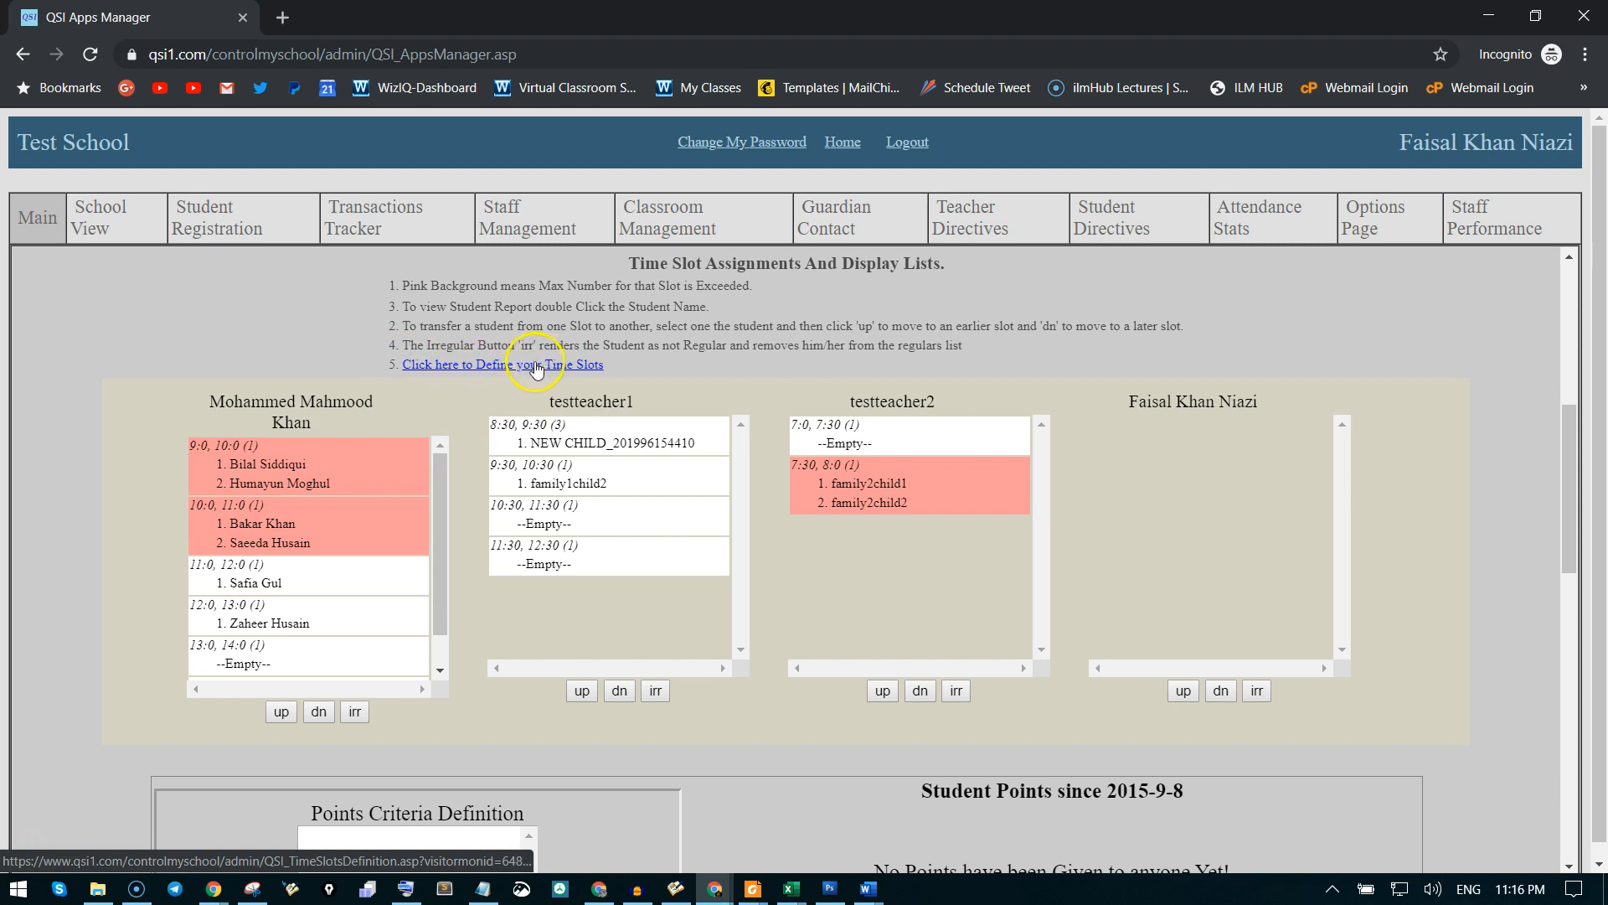
# Open the time slot definition page and select the last teacher in the list.
pyautogui.click(442, 366)
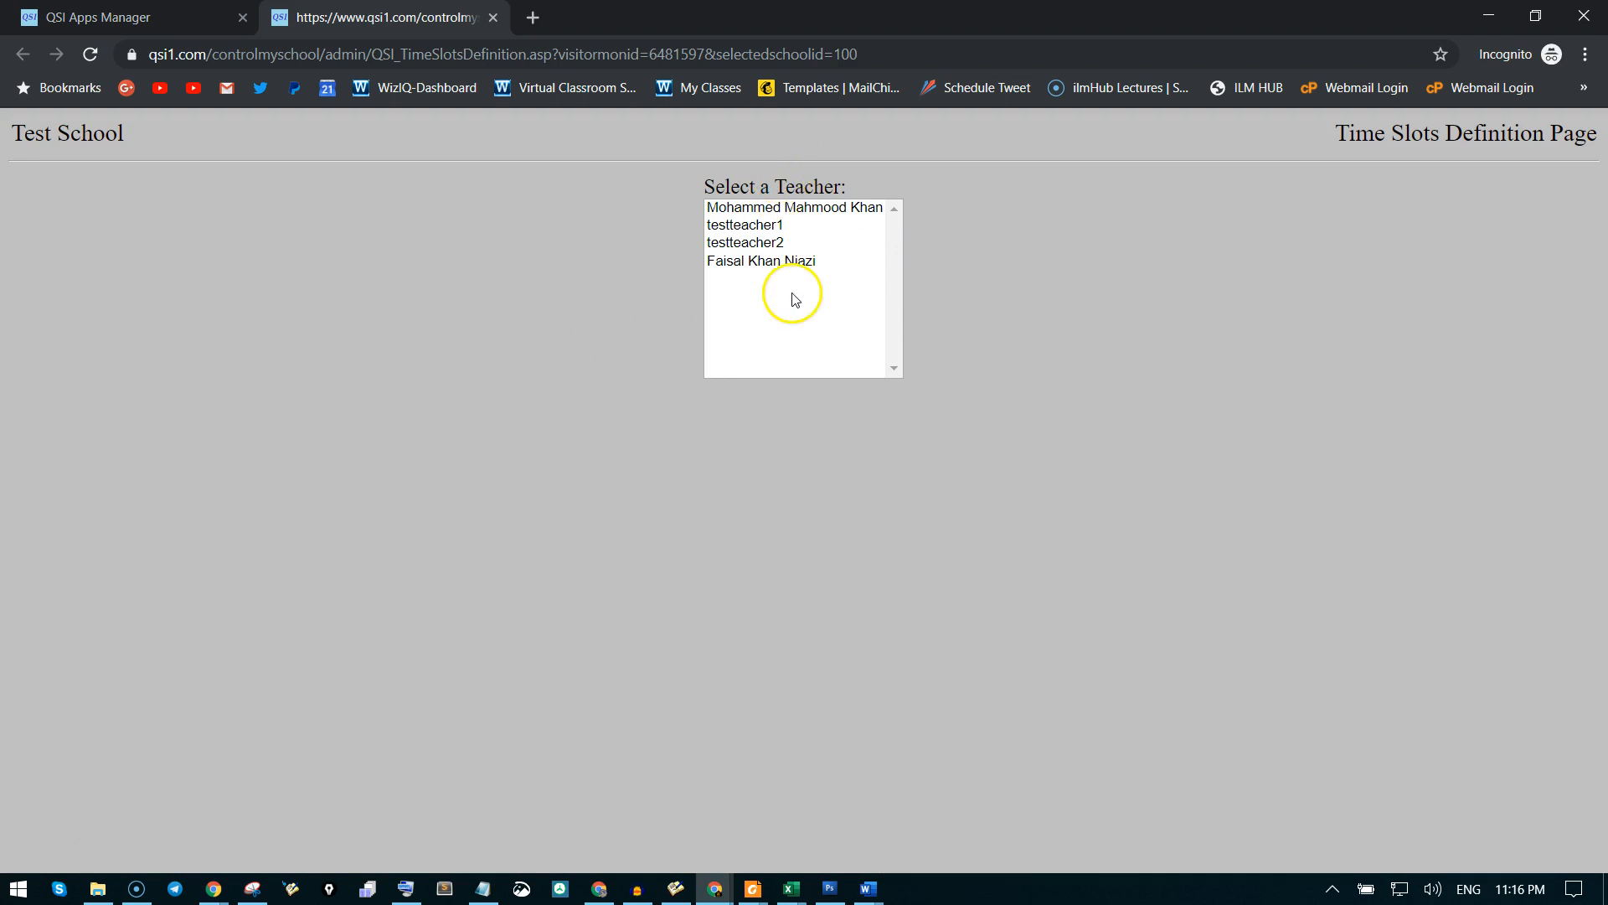
pyautogui.click(806, 210)
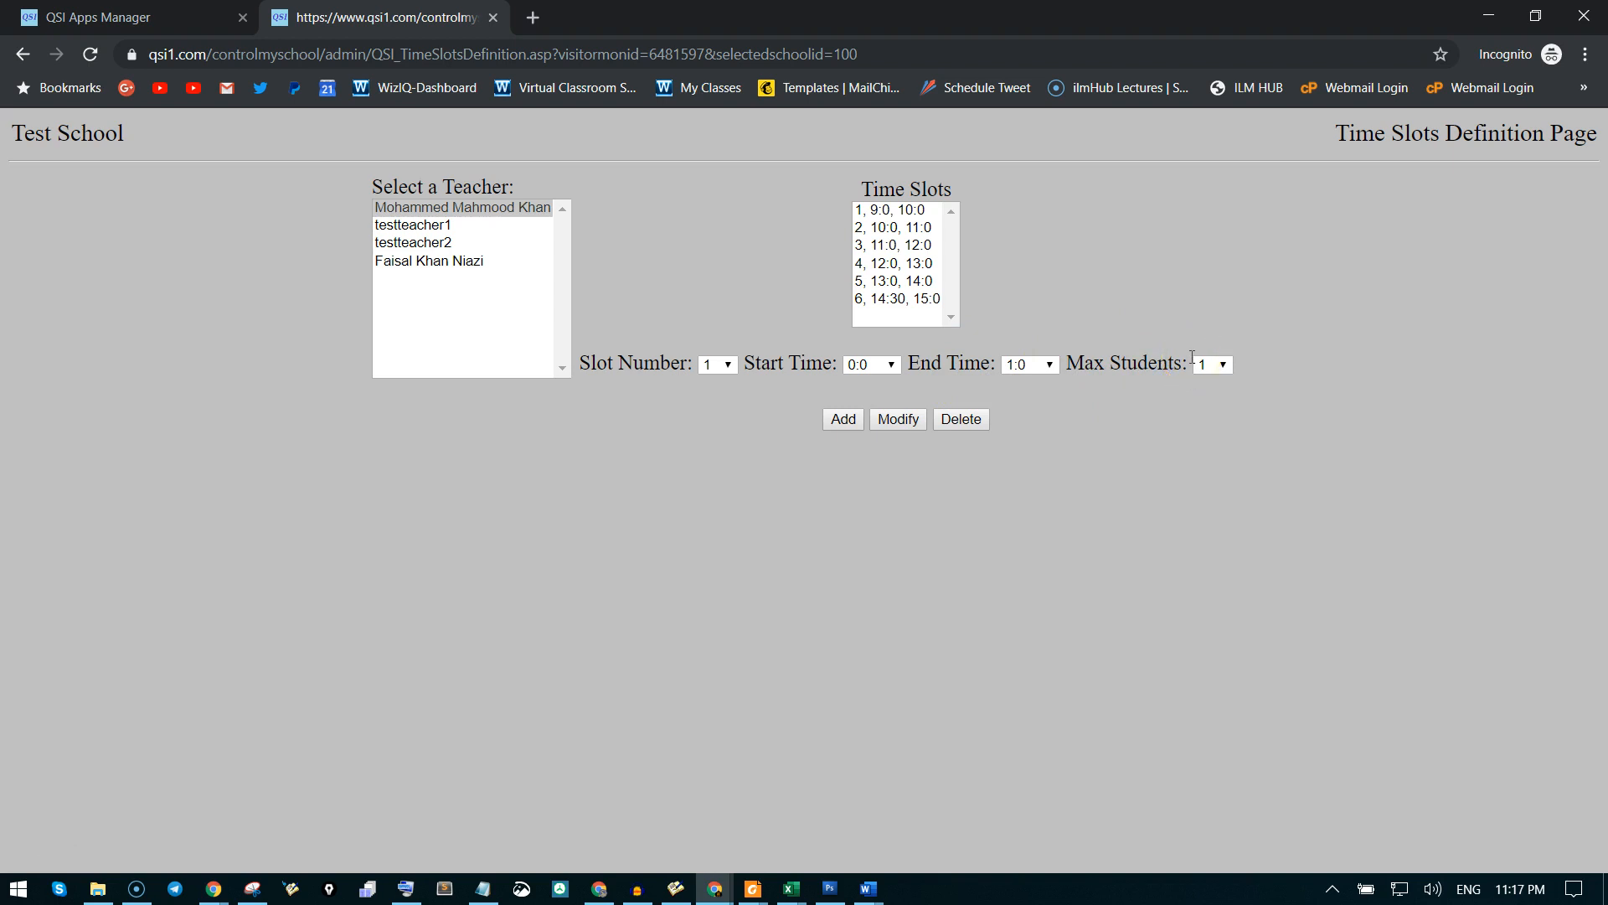
pyautogui.click(457, 264)
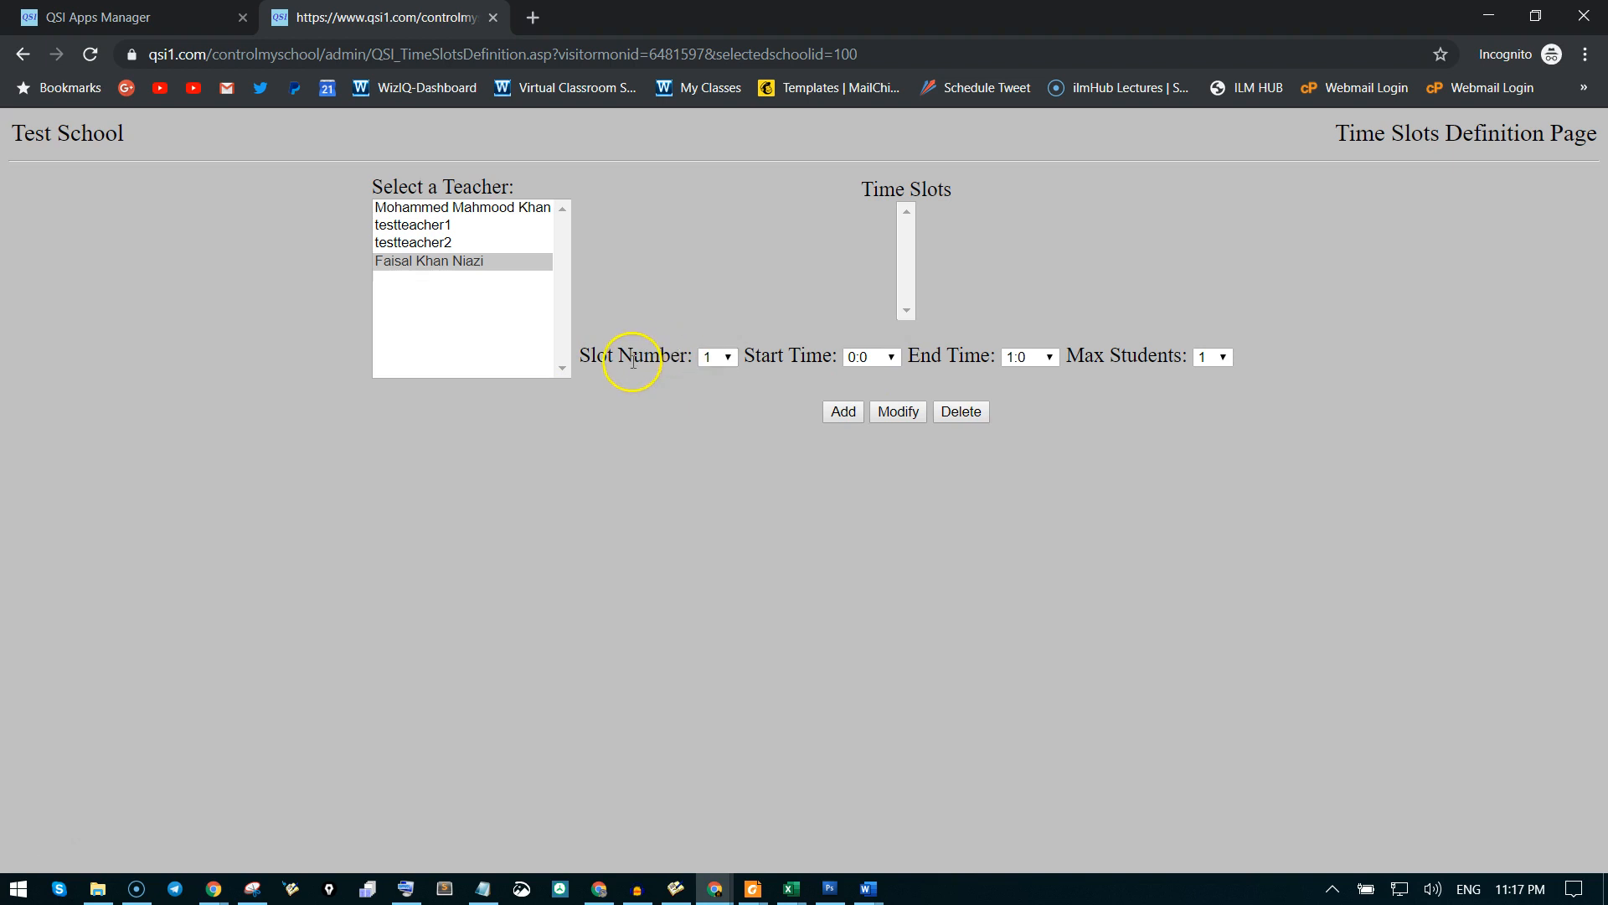
# Set the start time of slot number 1 to 9:0 for the selected teacher.
pyautogui.click(875, 356)
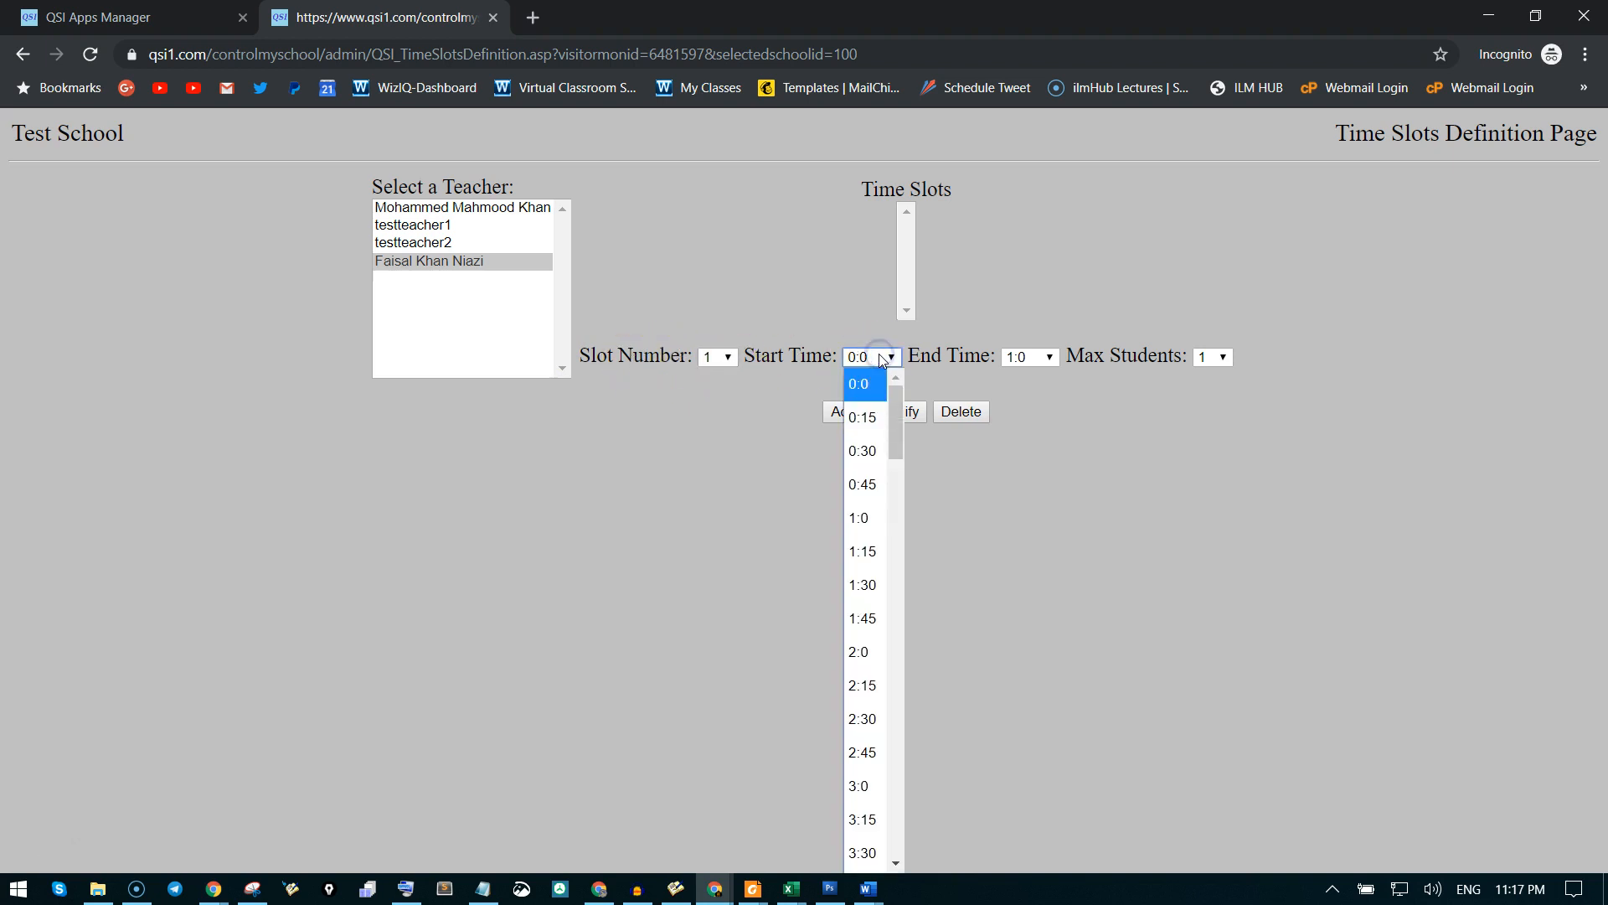
pyautogui.click(829, 652)
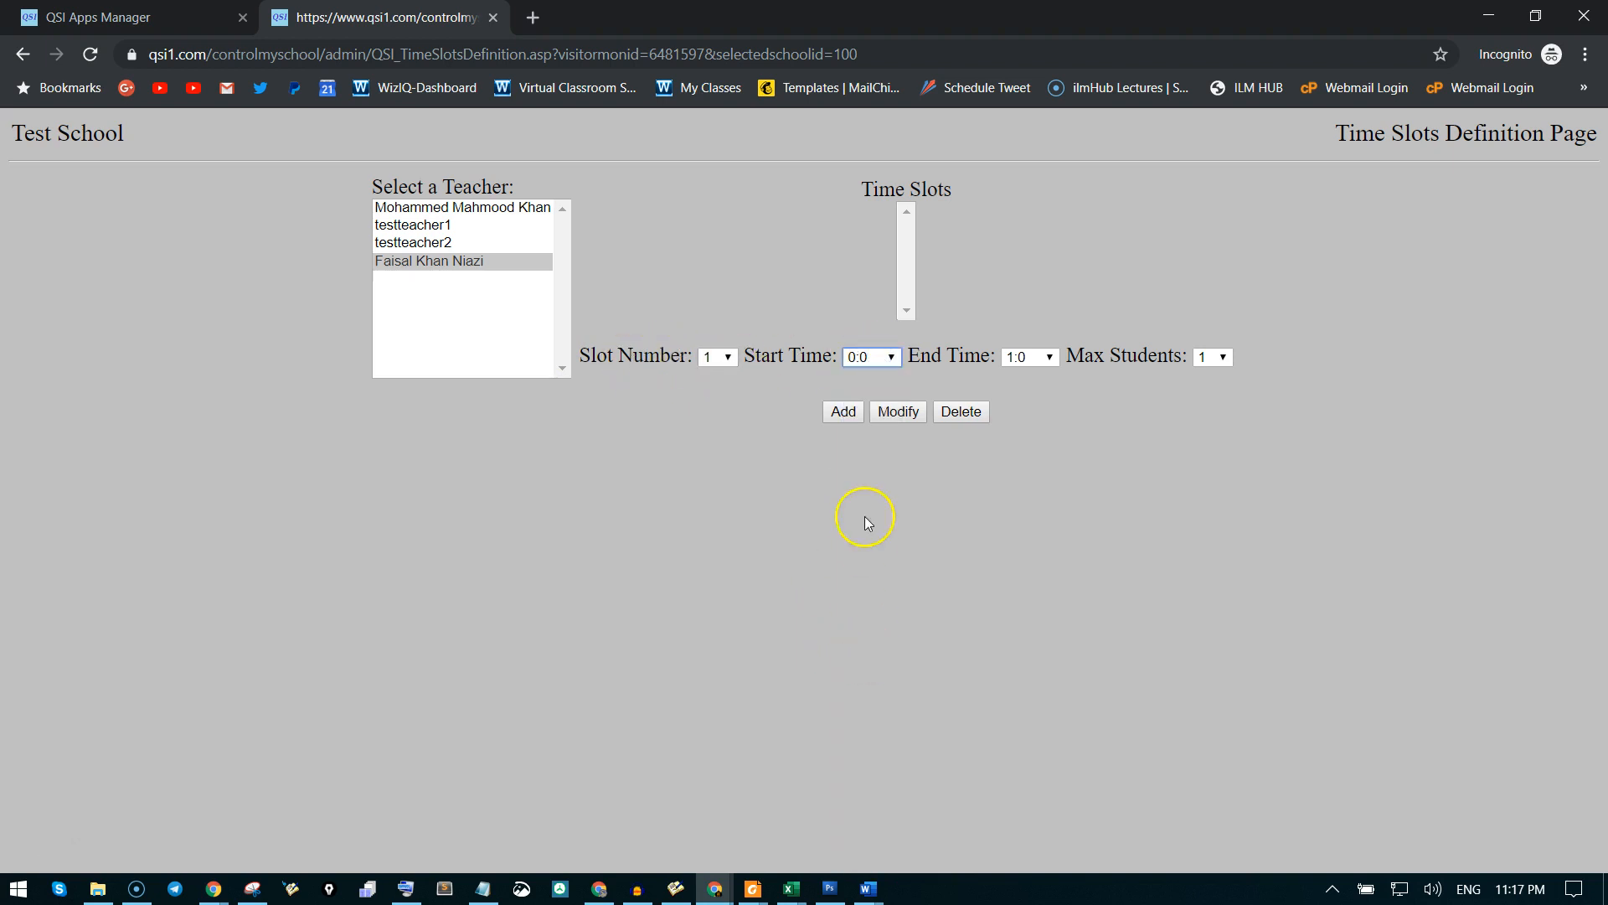
pyautogui.click(893, 358)
pyautogui.scroll(-10, 868, 543)
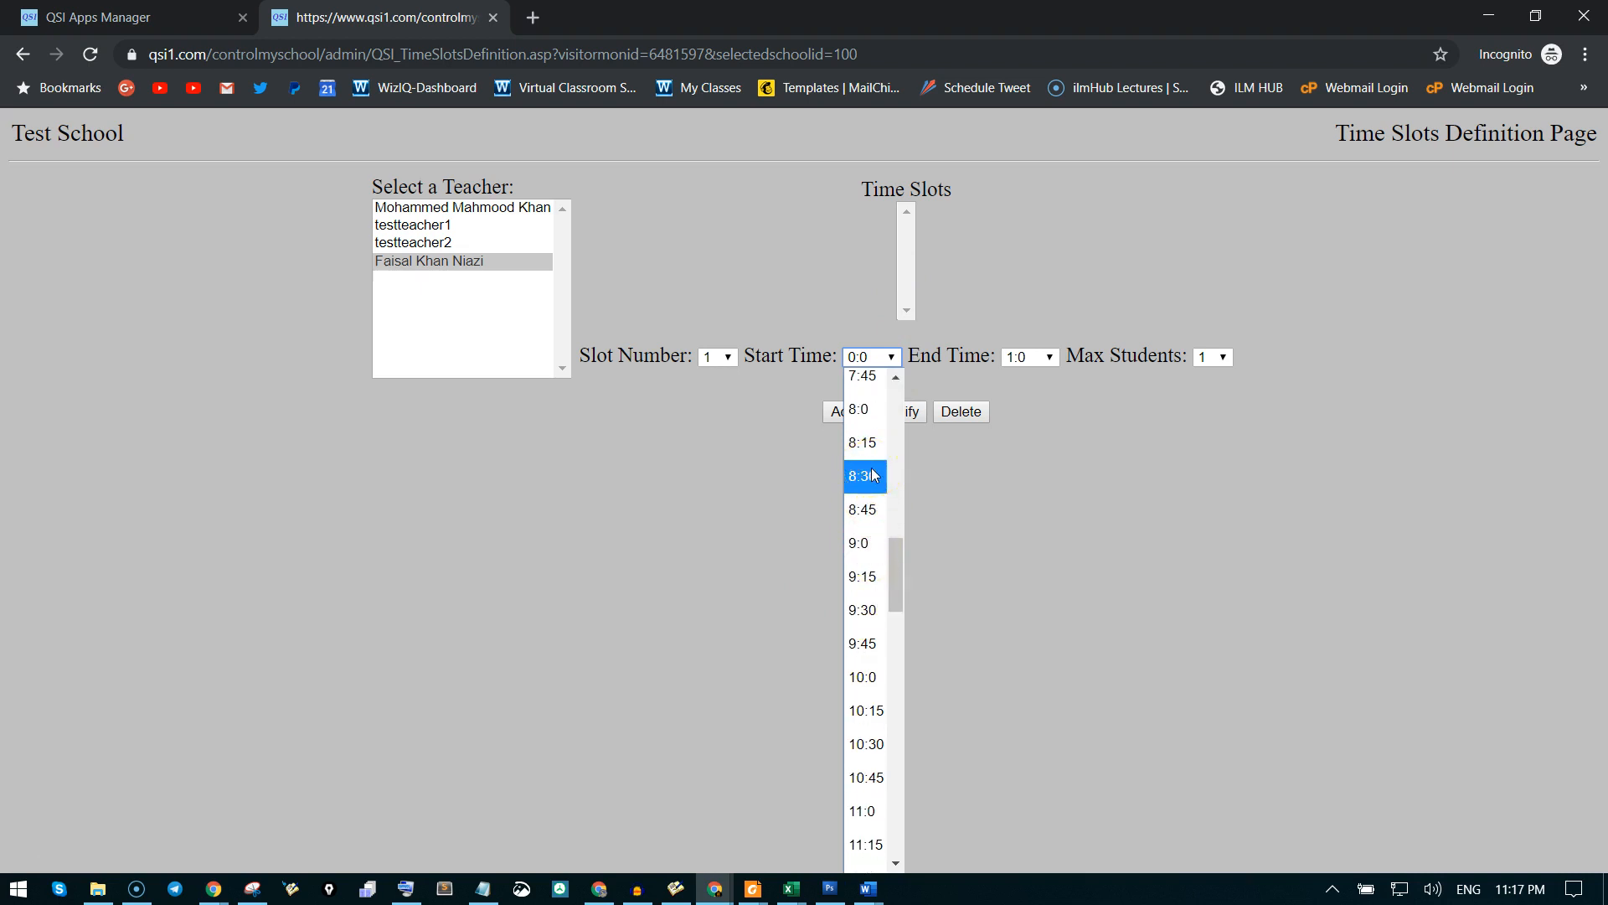
pyautogui.scroll(-12, 874, 475)
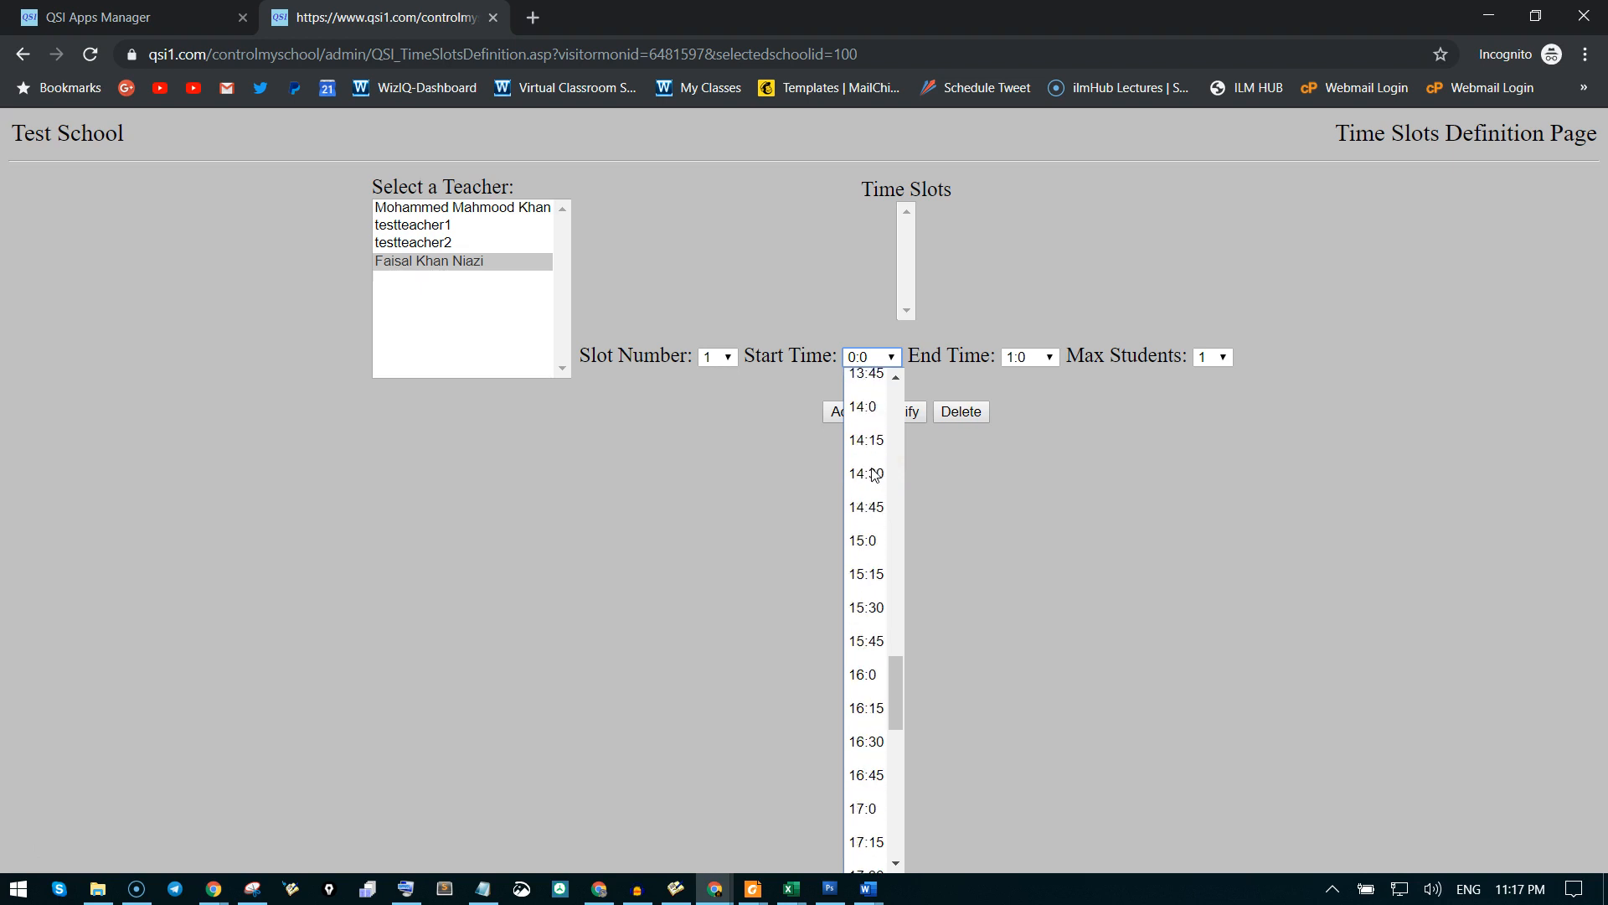
pyautogui.scroll(12, 863, 712)
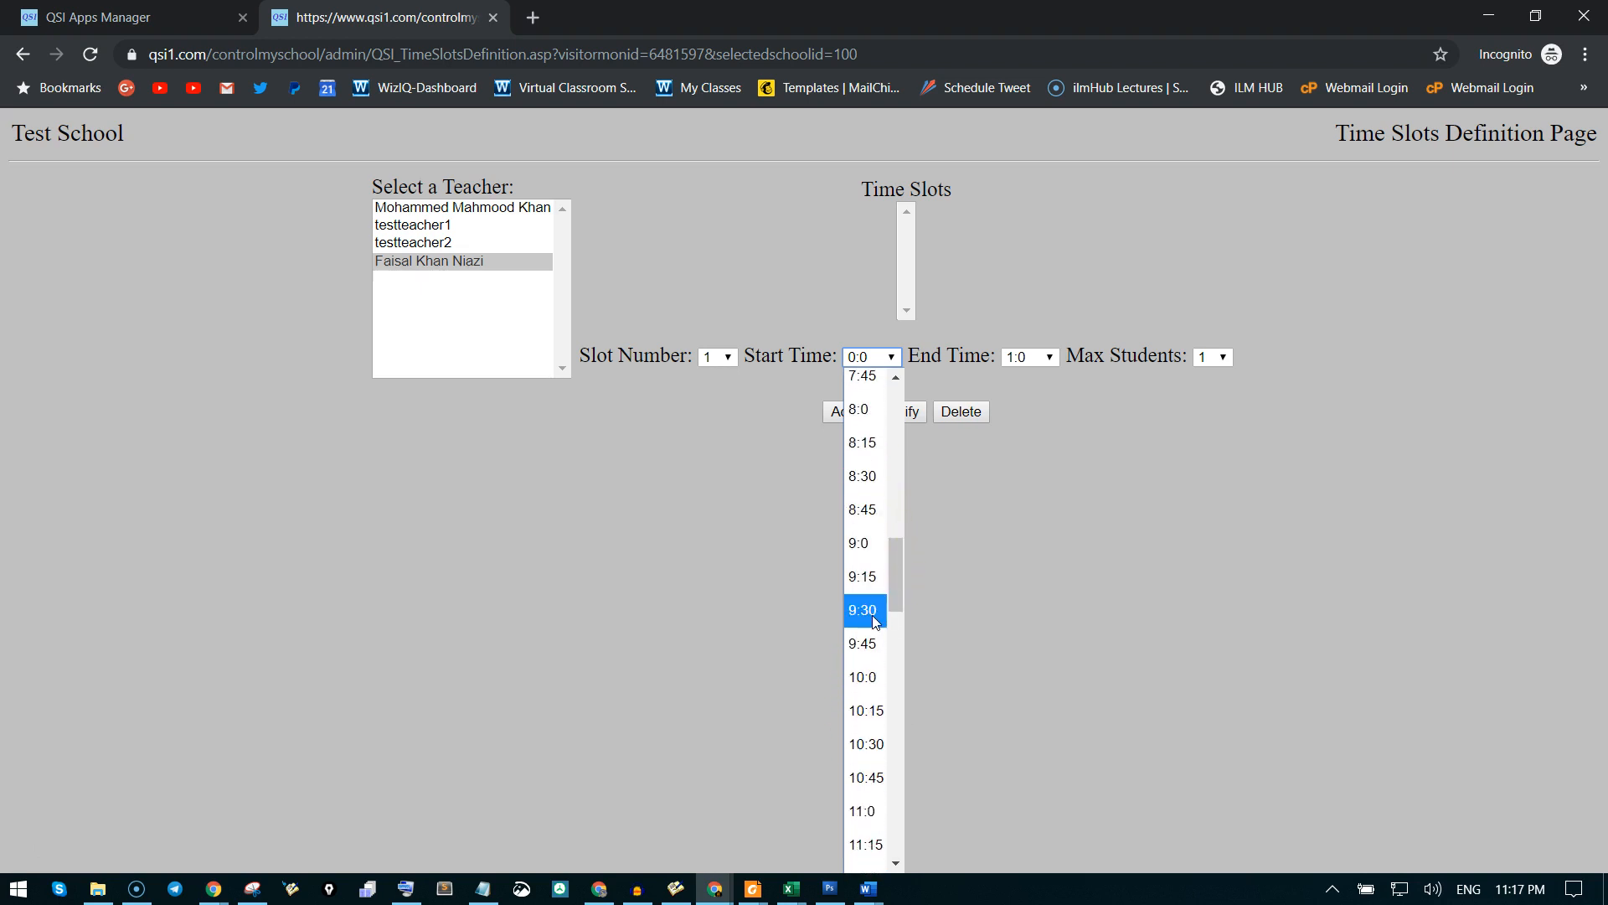
pyautogui.click(872, 545)
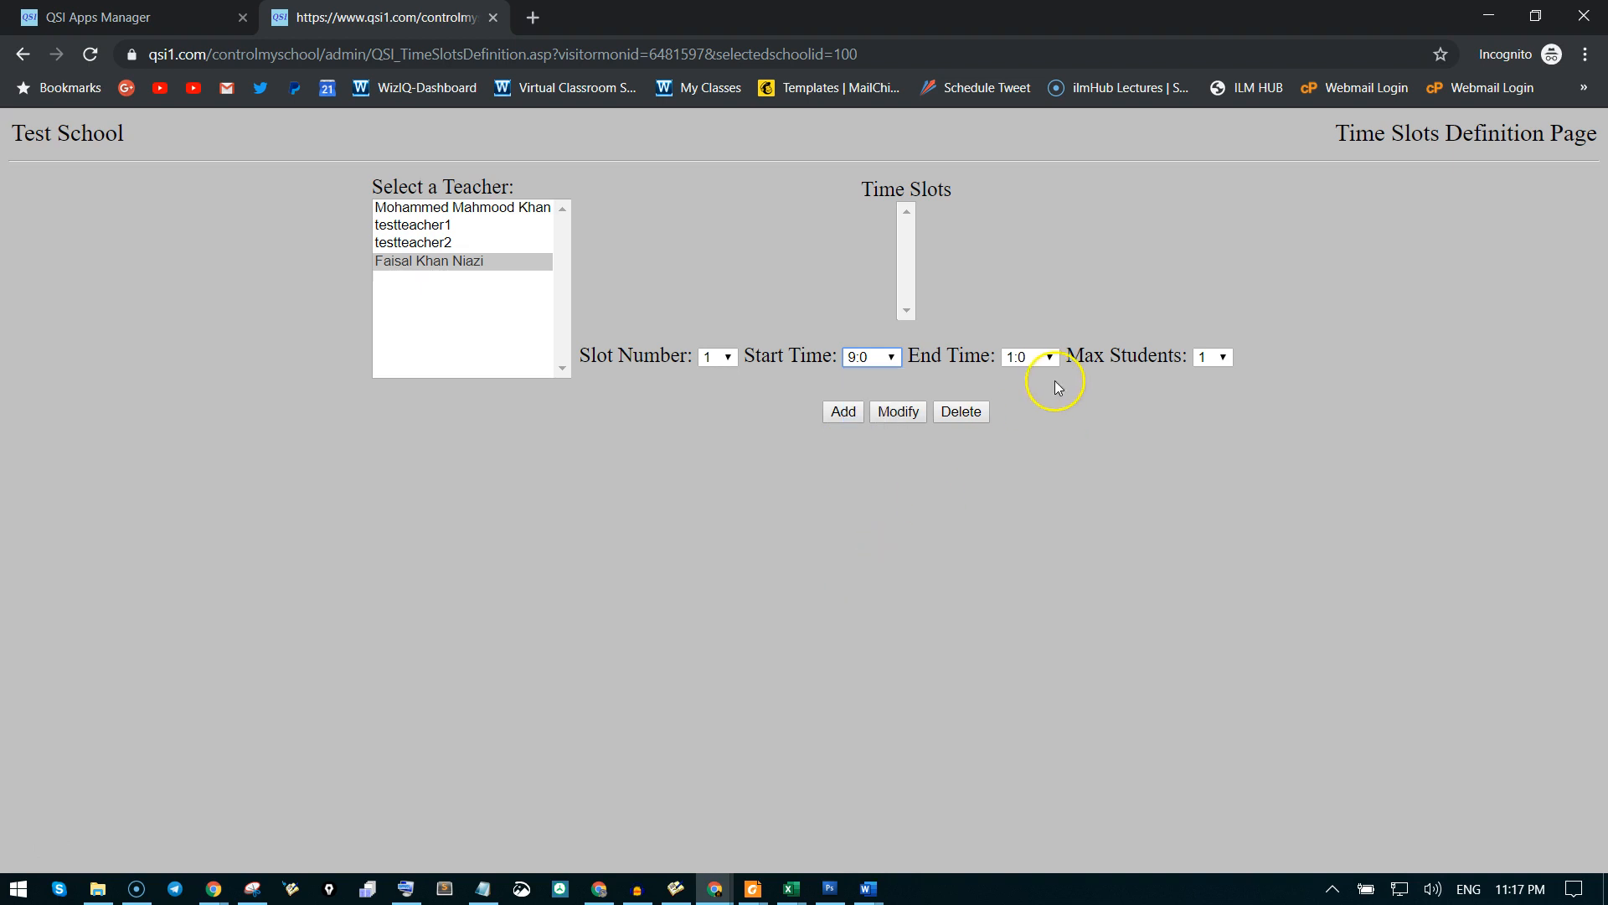
# Set slot 1's end time to 10:0 and its maximum students to 3, and add the slot.
pyautogui.click(1020, 358)
pyautogui.scroll(-10, 1028, 548)
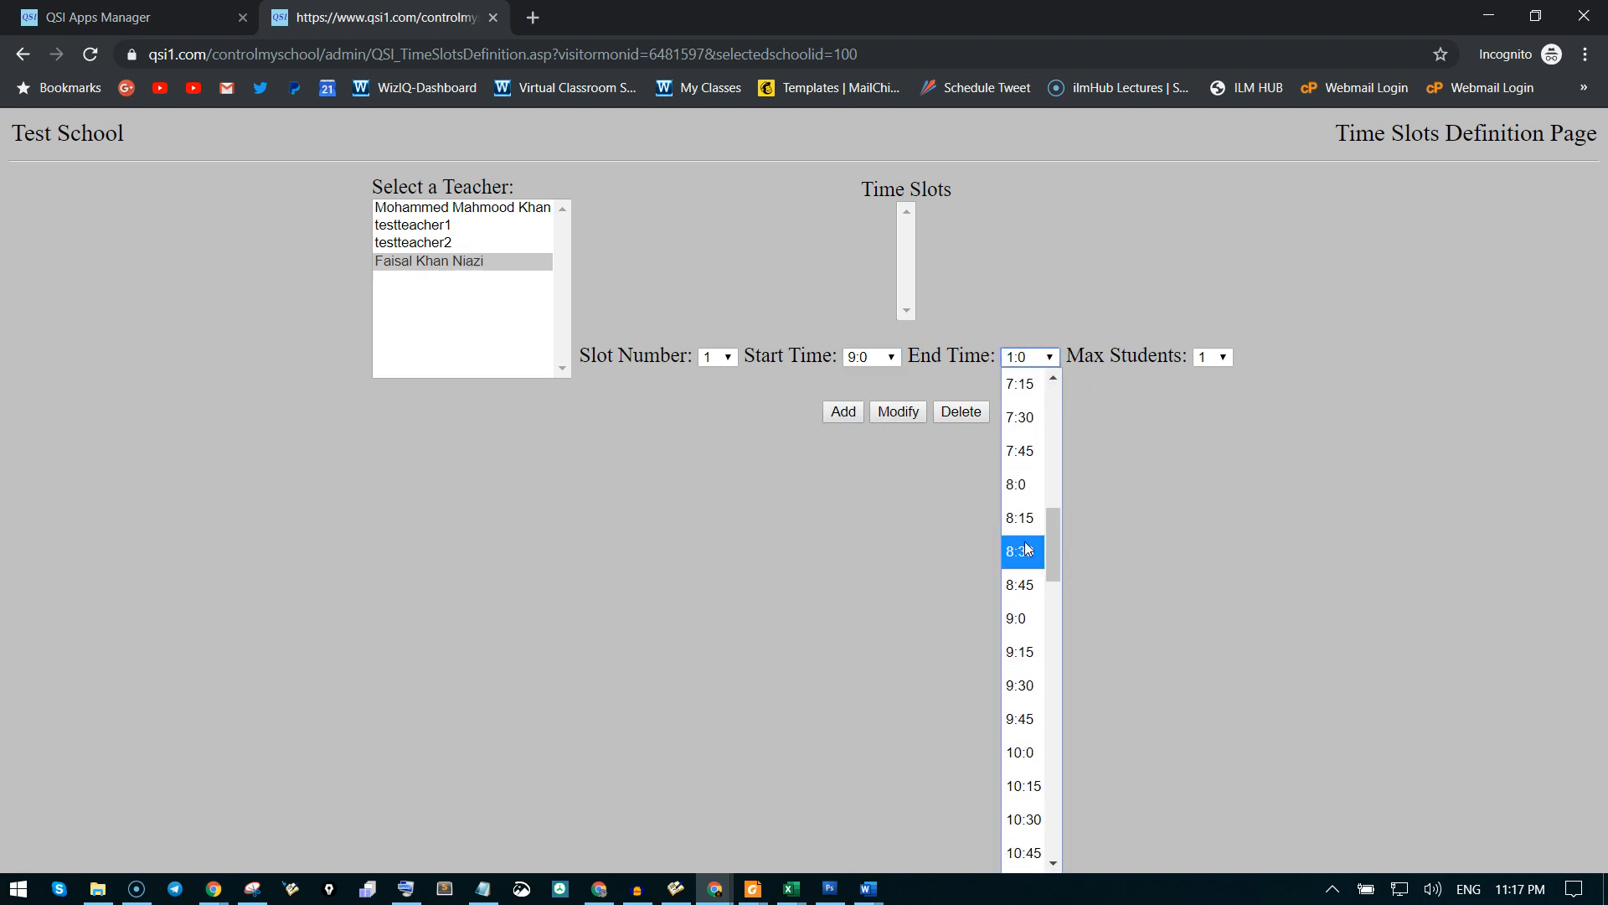
pyautogui.click(1018, 750)
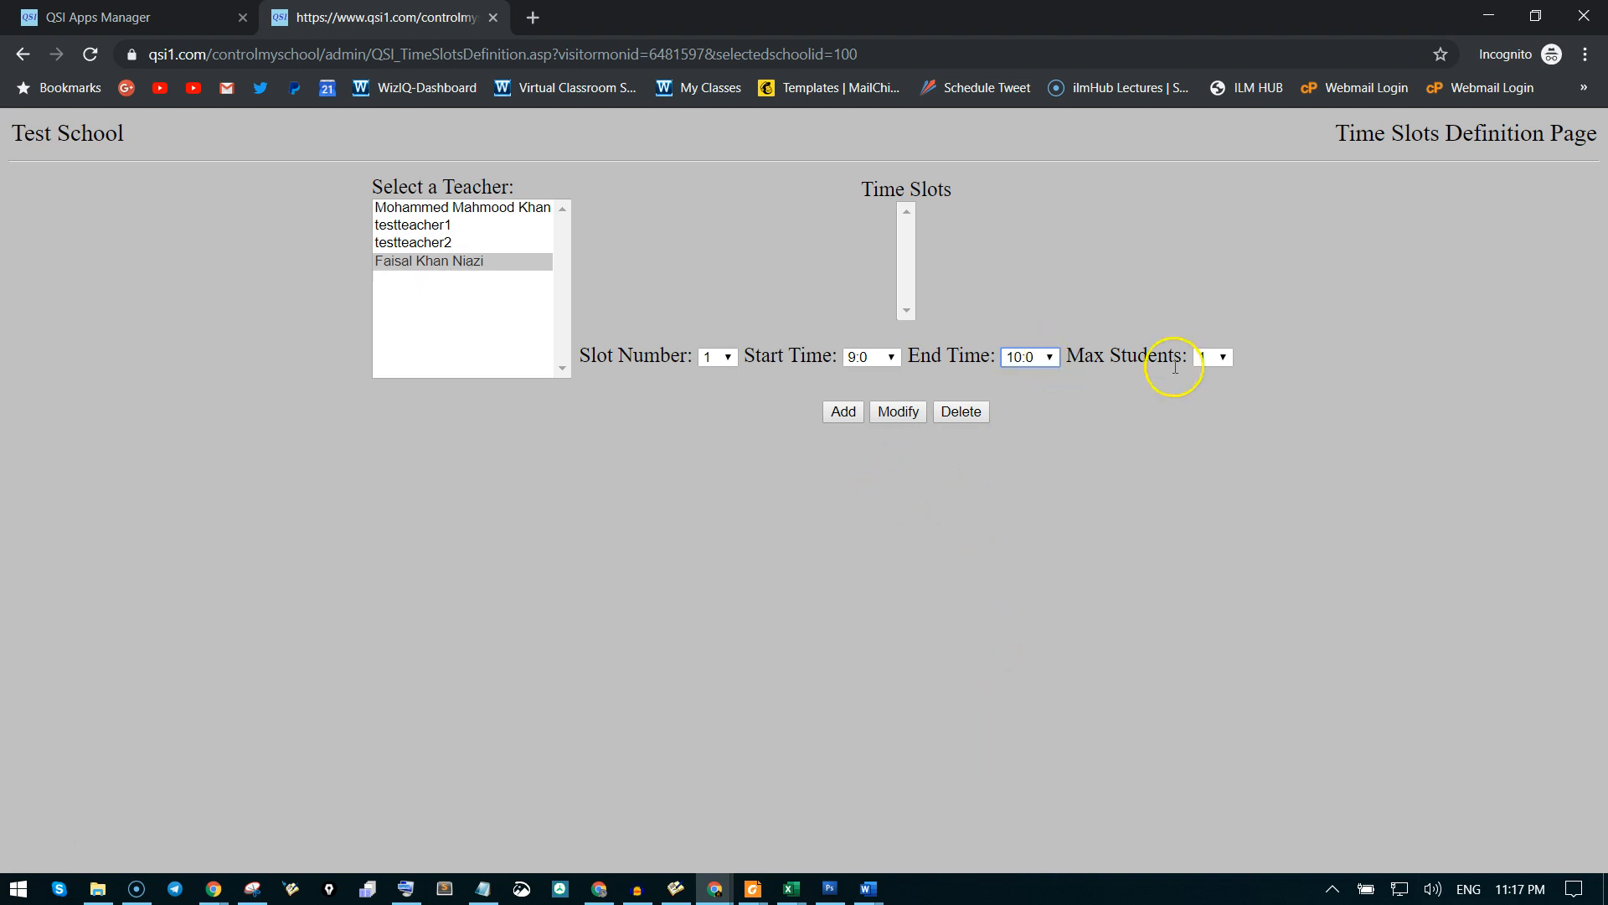
pyautogui.click(1225, 351)
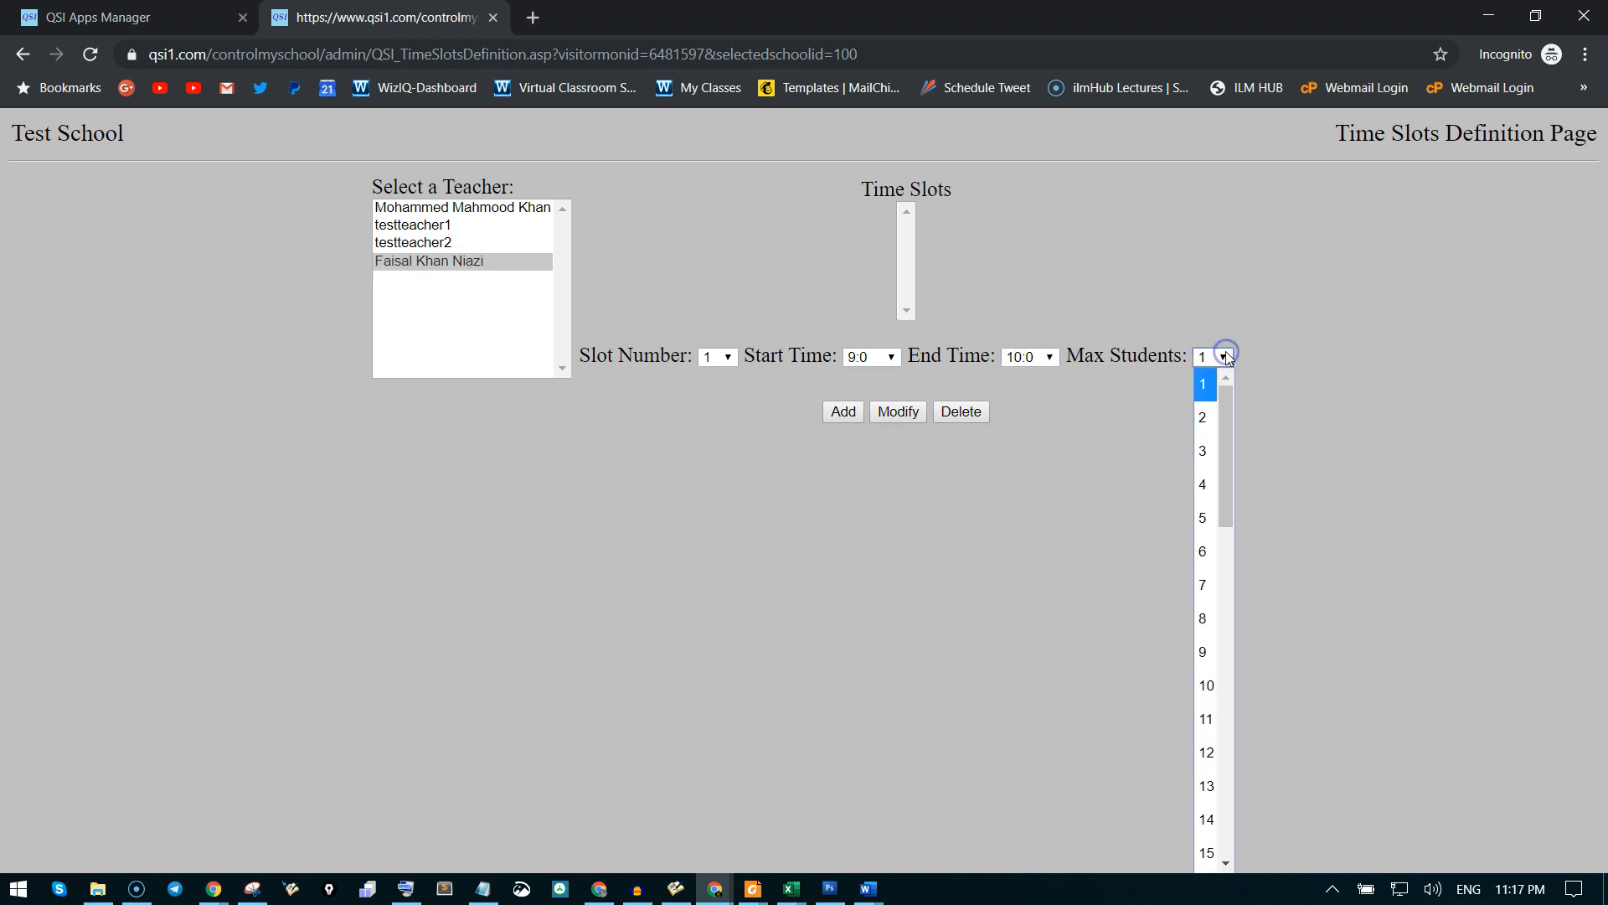
pyautogui.click(1212, 450)
pyautogui.click(854, 409)
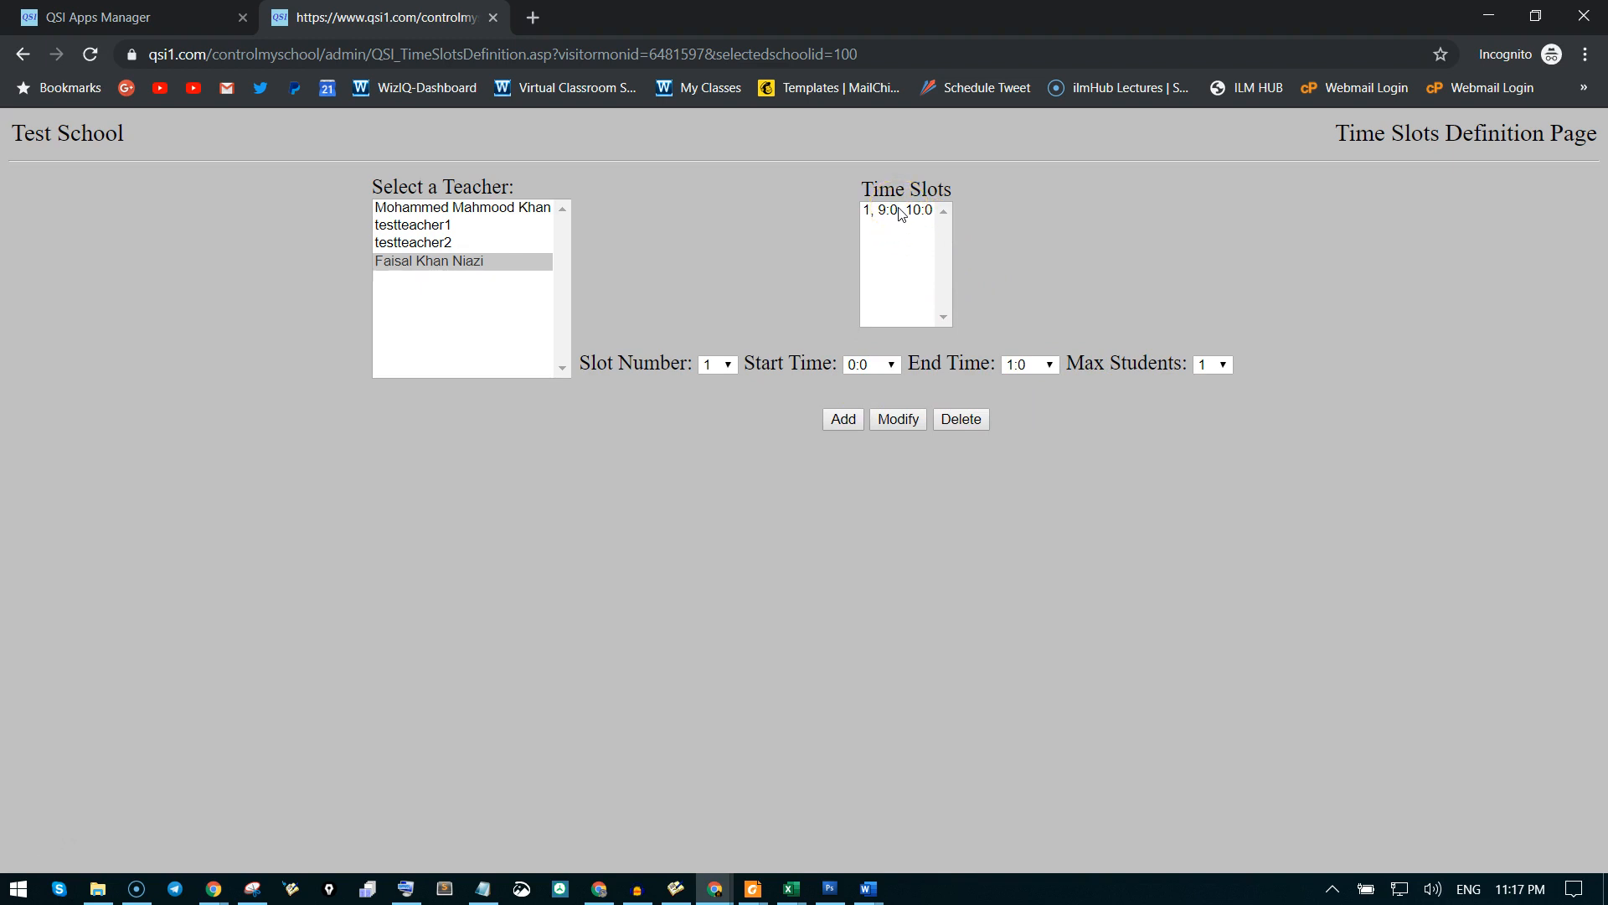
# Load the existing slot's values, then change the slot number to 2 and the start time to 10:0.
pyautogui.click(891, 211)
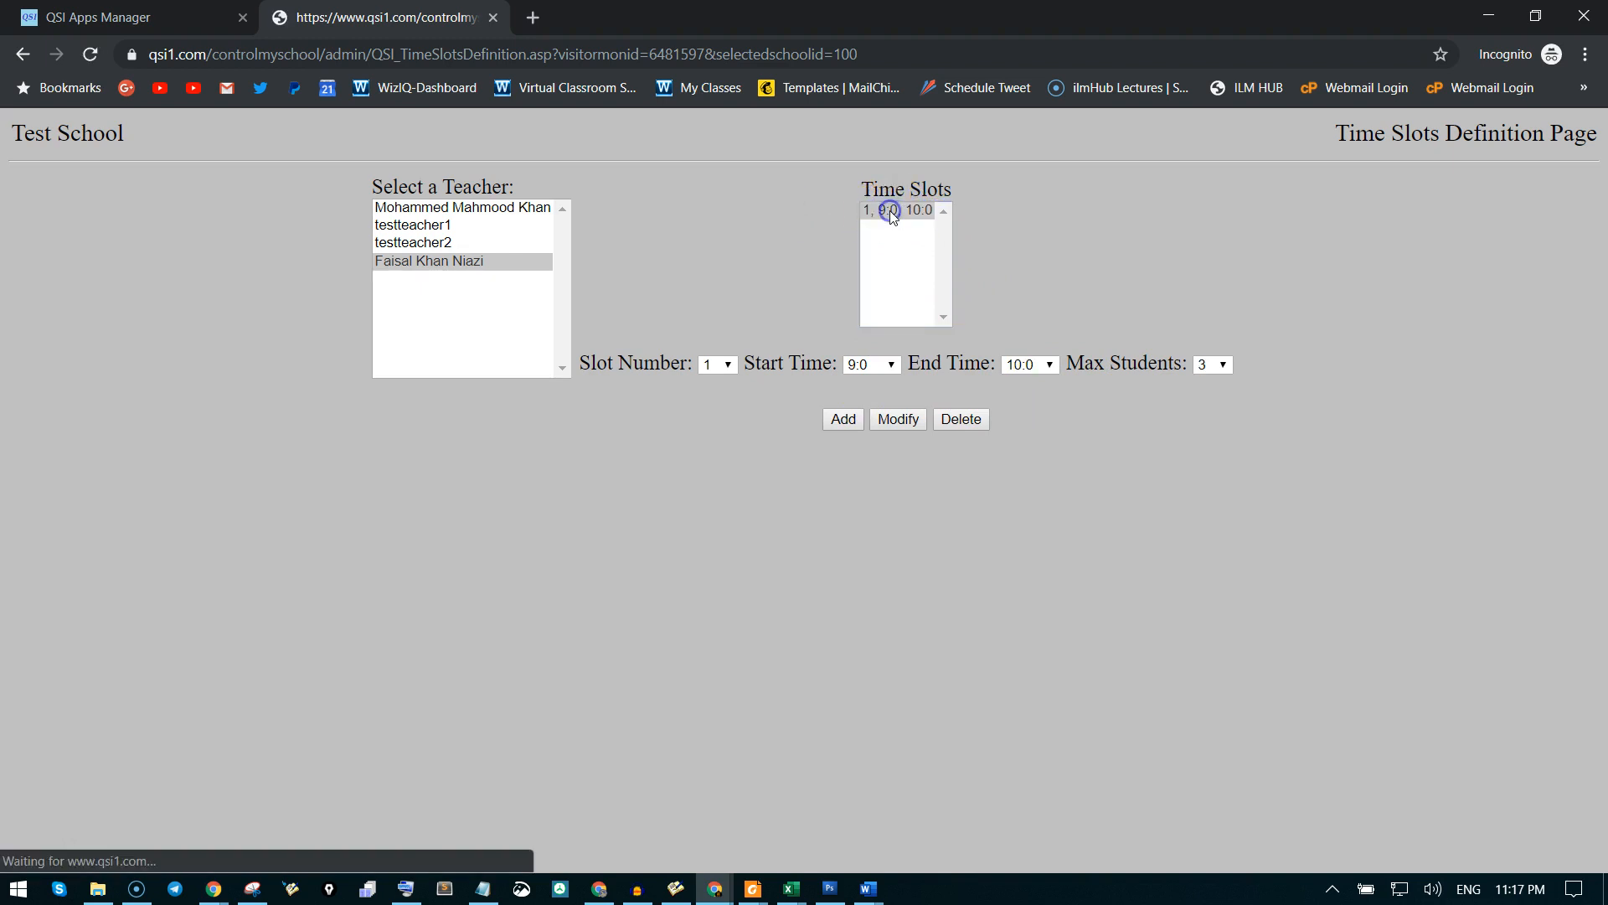
pyautogui.click(716, 368)
pyautogui.click(724, 425)
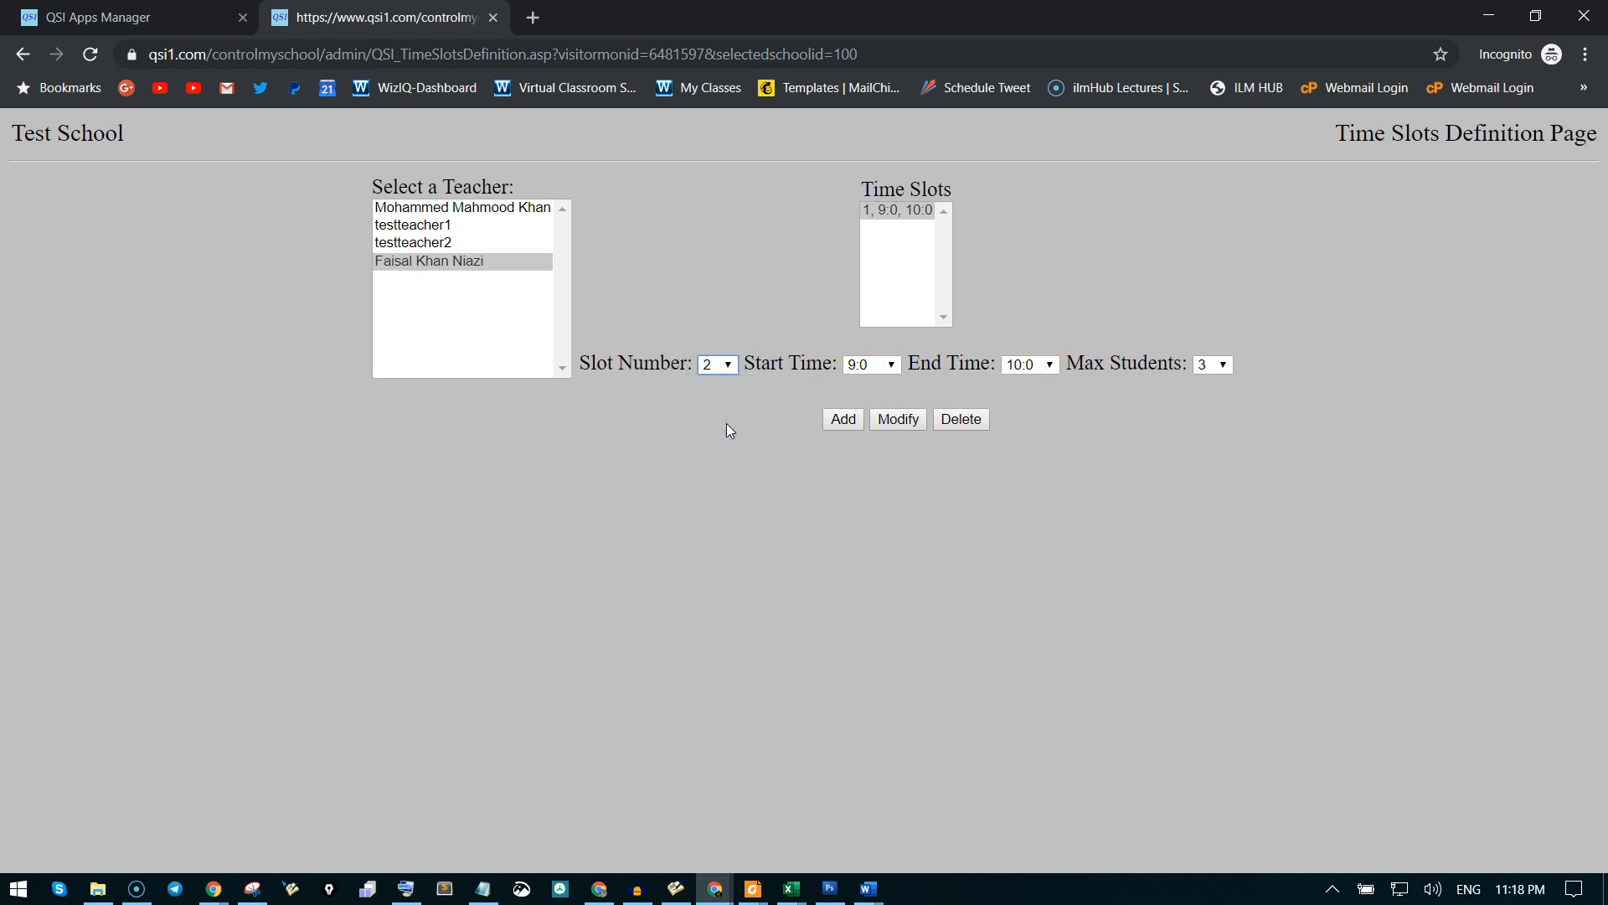
pyautogui.click(889, 364)
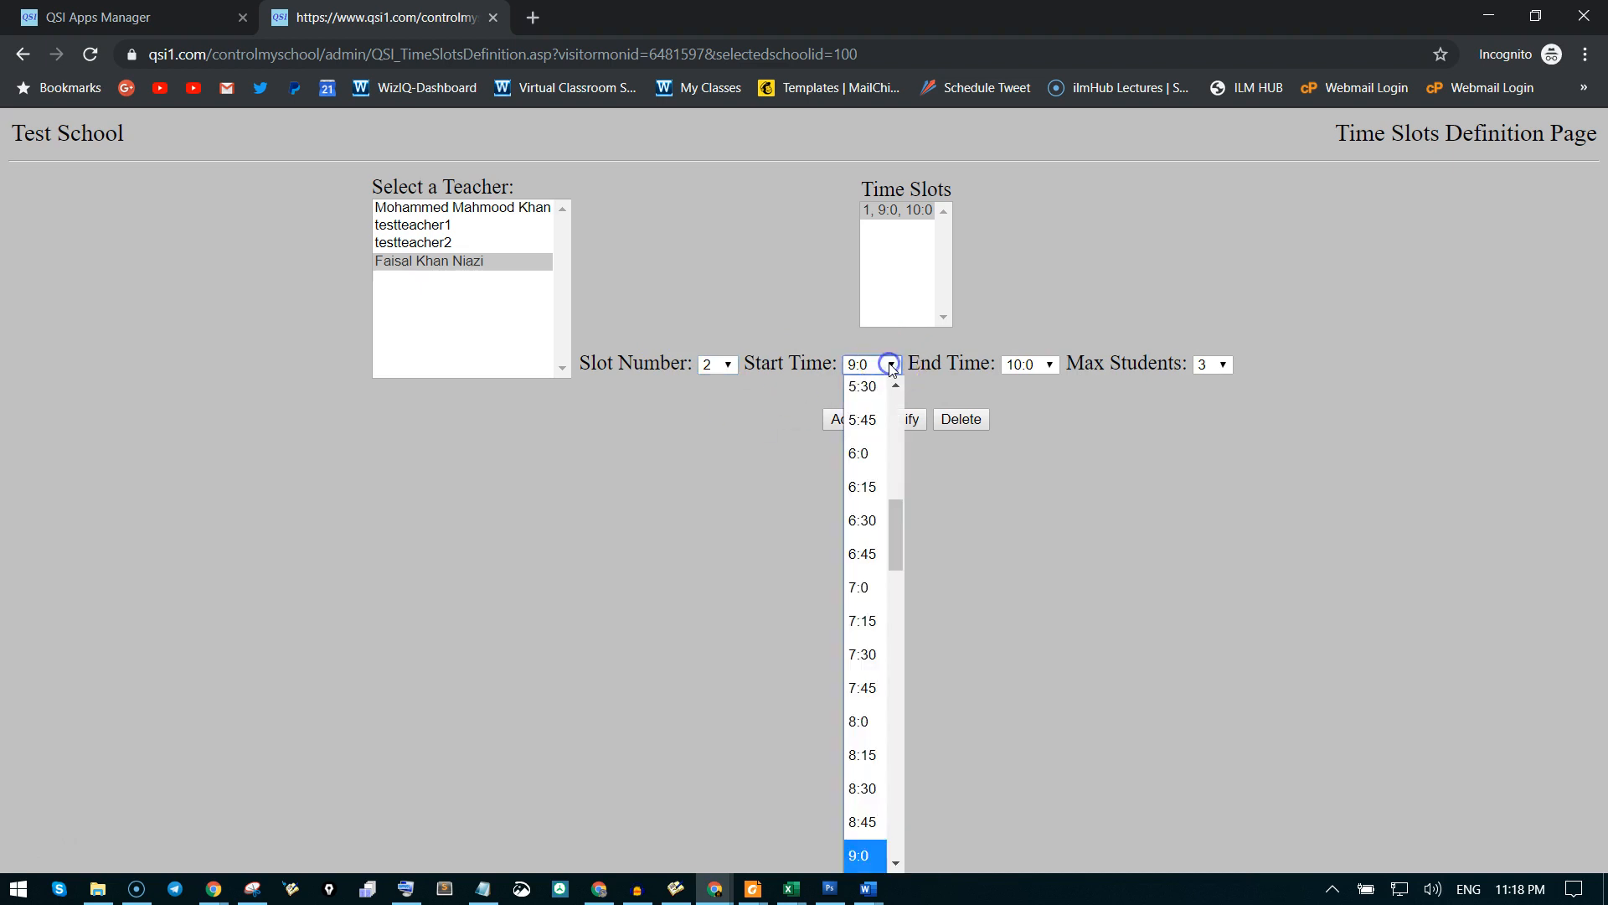
pyautogui.scroll(-2, 861, 812)
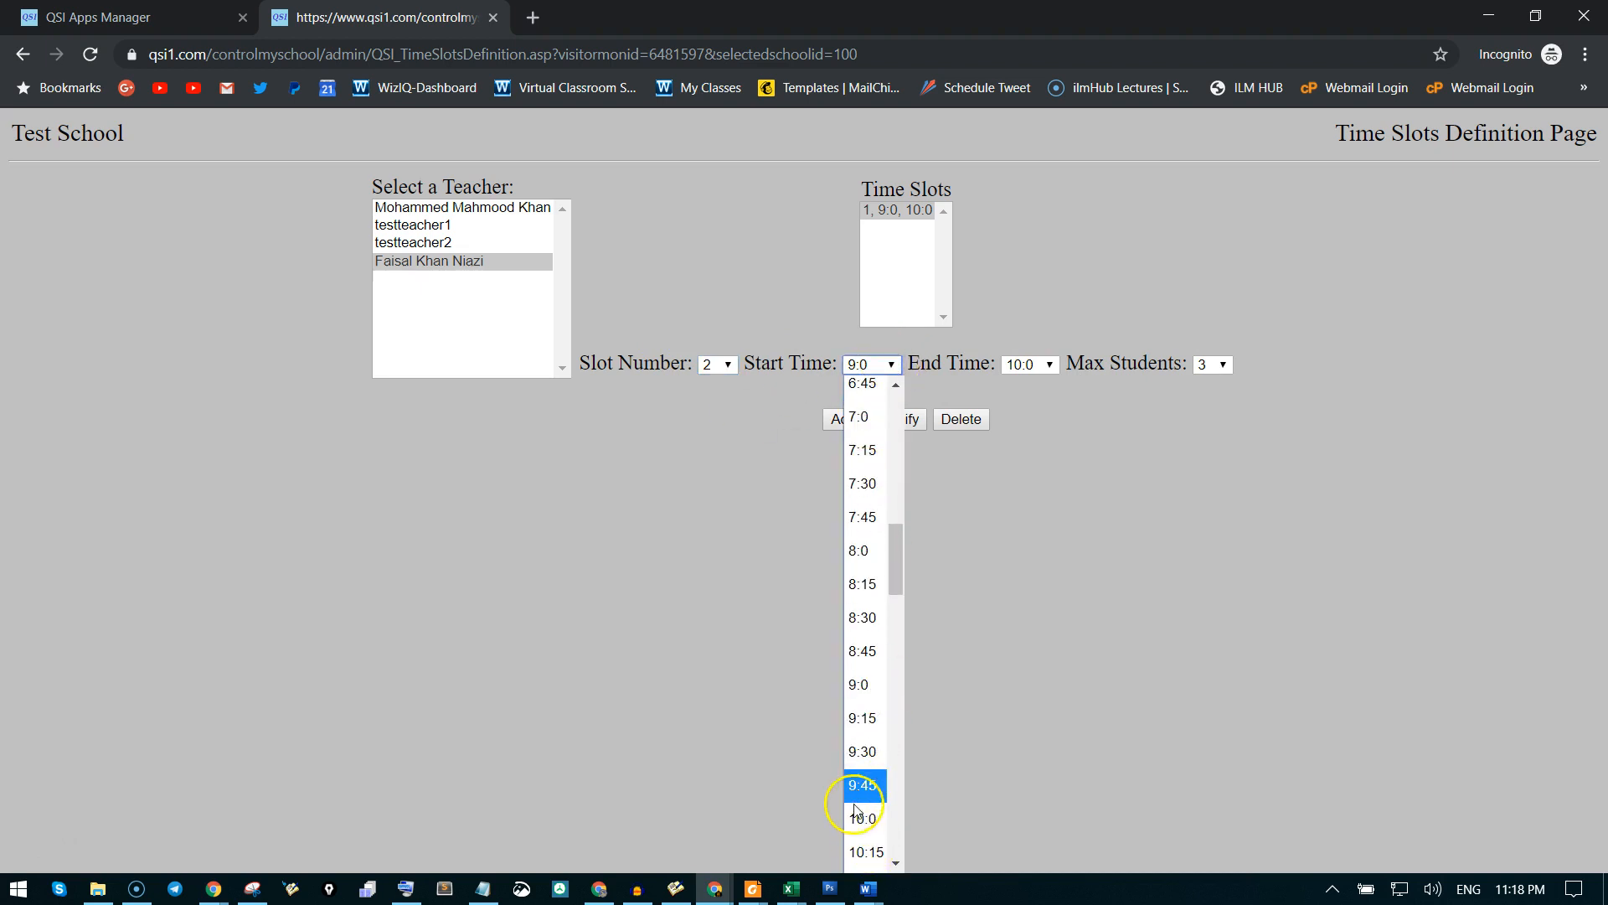
pyautogui.click(864, 819)
# Set slot 2's end time to 11:0 and its maximum students to 5, and add the slot.
pyautogui.click(1028, 364)
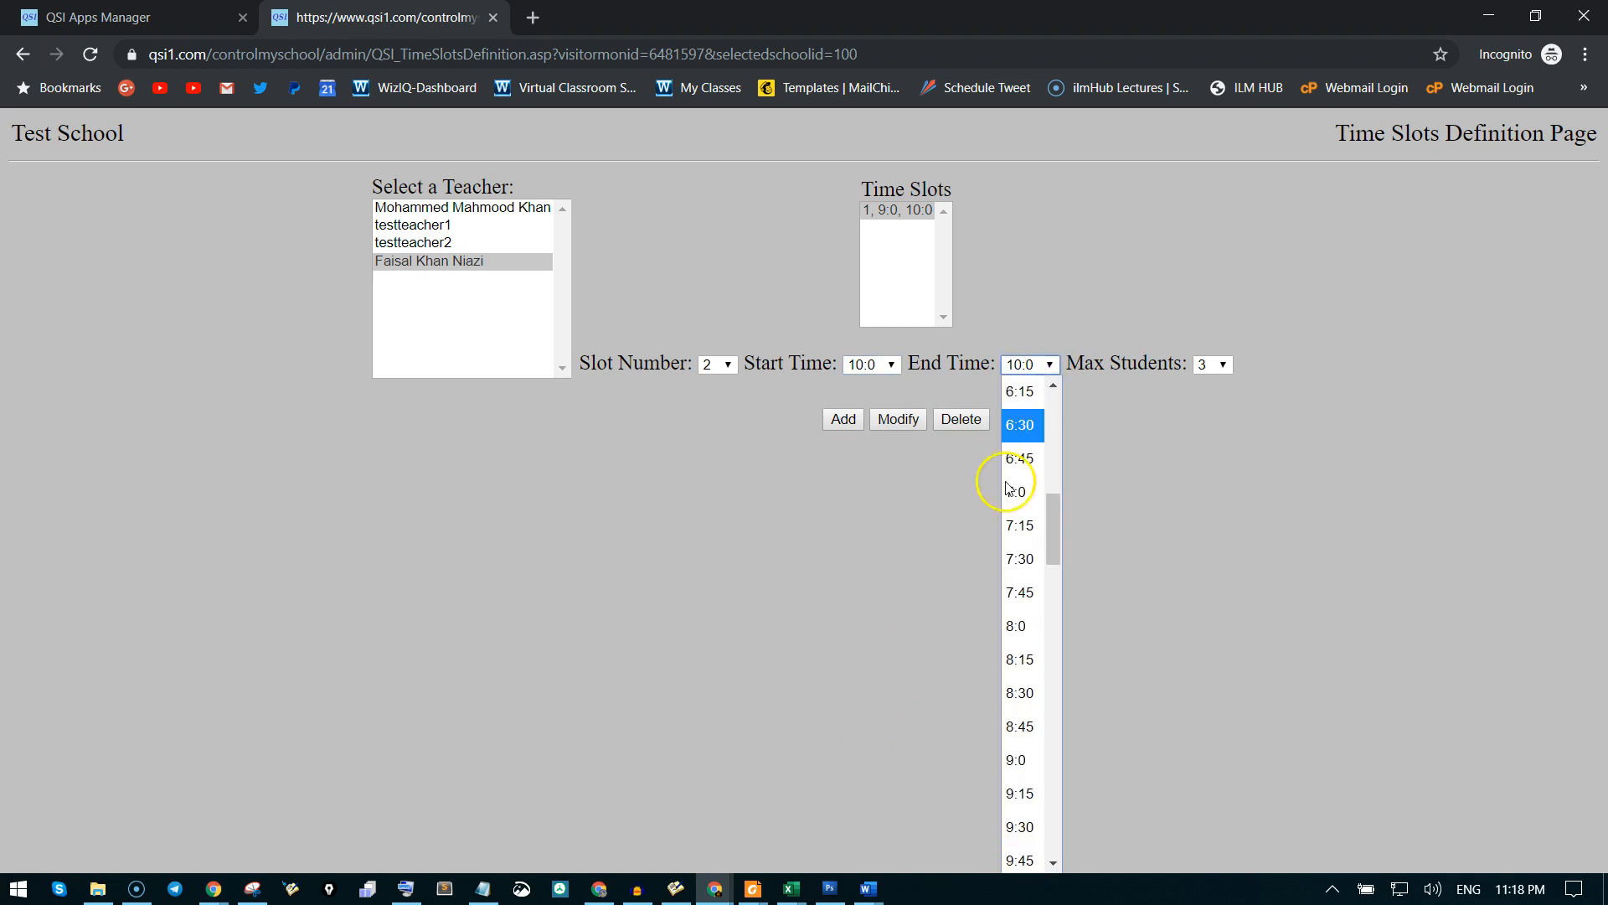
pyautogui.scroll(-3, 1024, 750)
pyautogui.click(1023, 818)
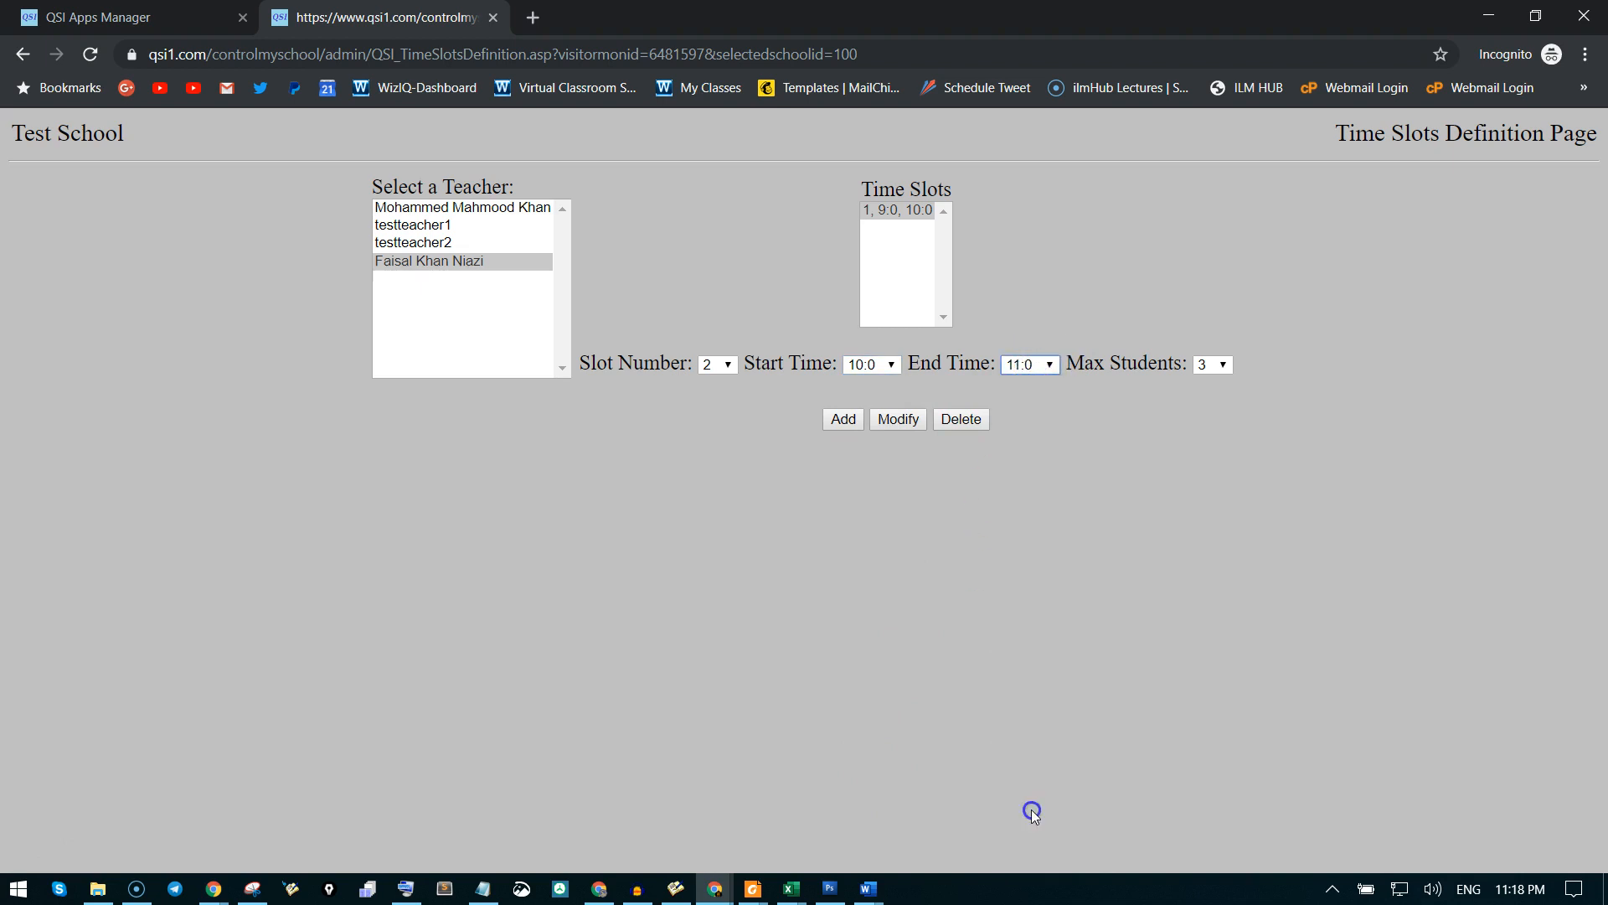
pyautogui.click(1213, 366)
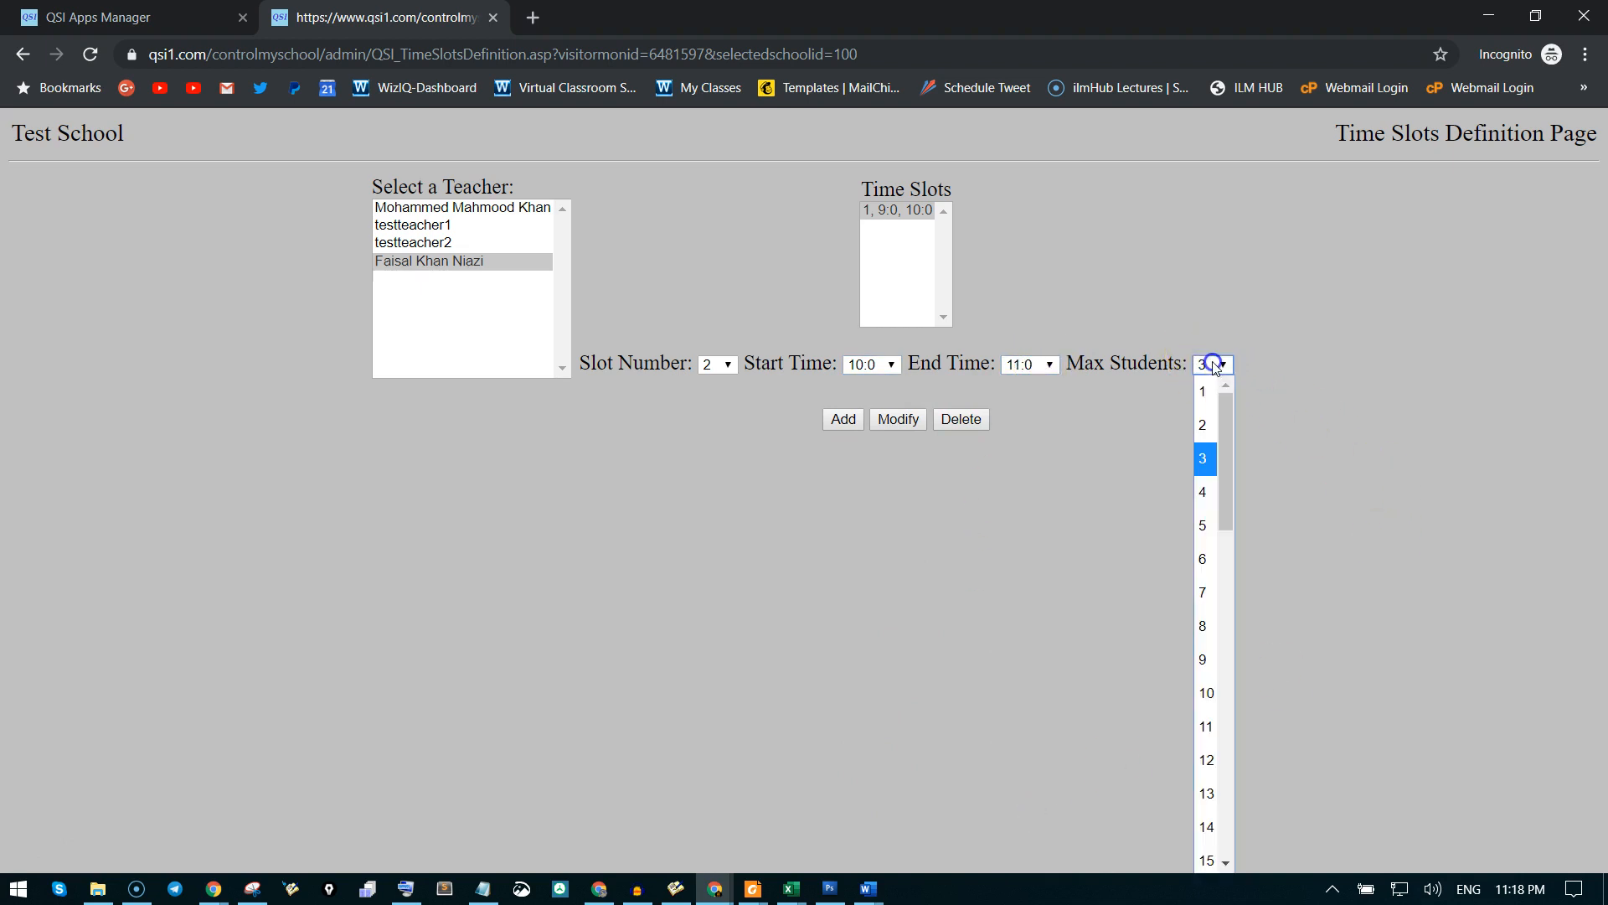
pyautogui.click(1208, 528)
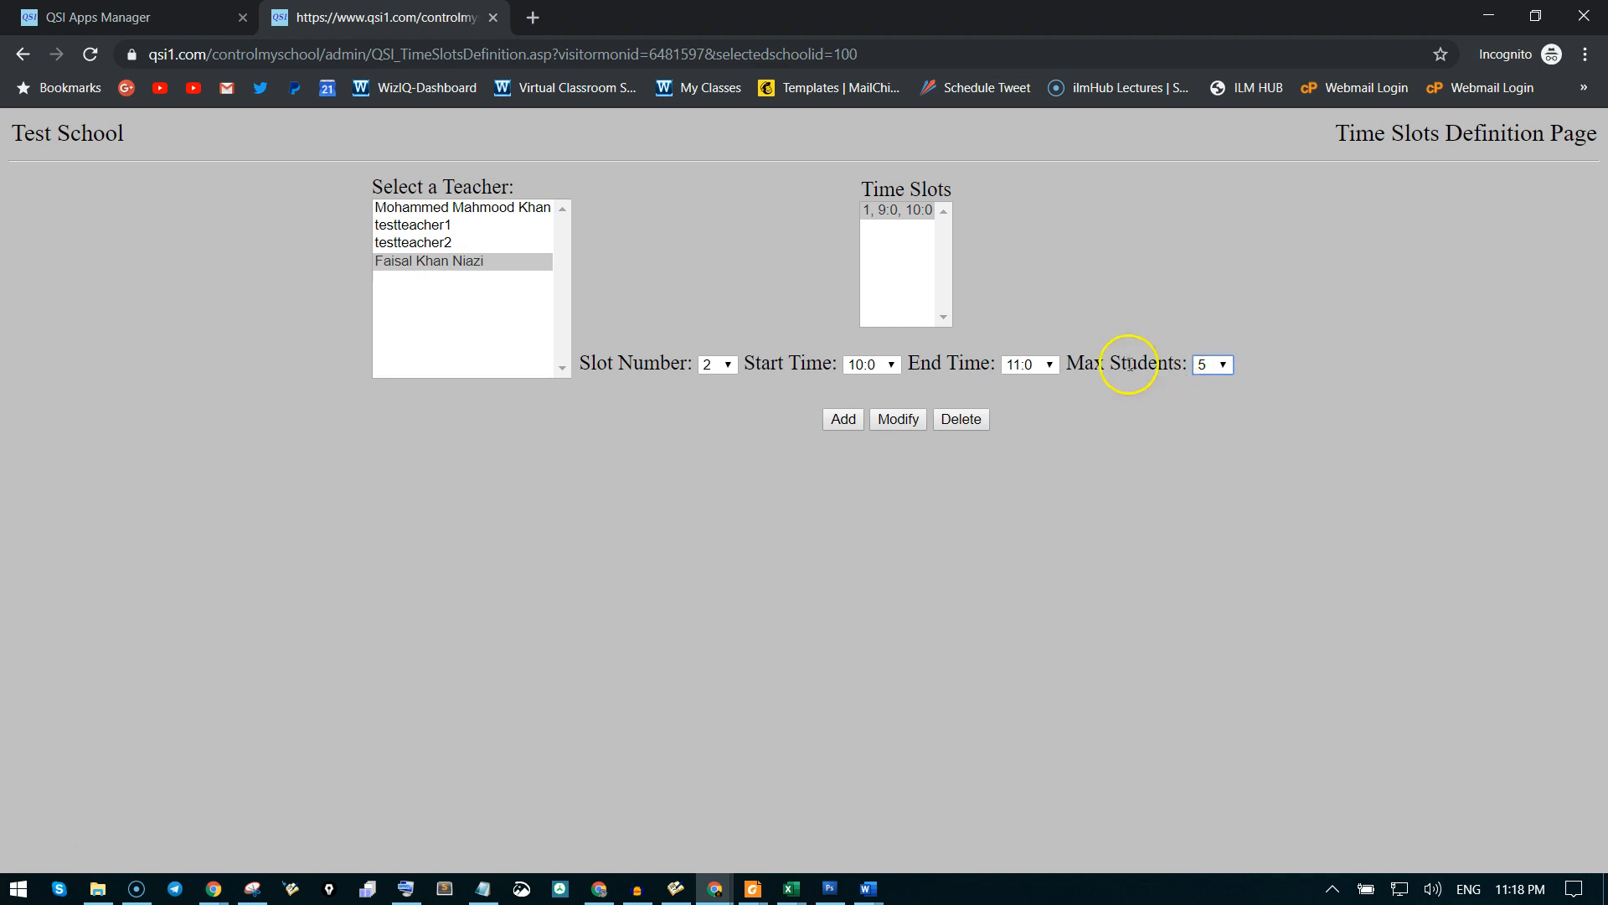
pyautogui.click(843, 419)
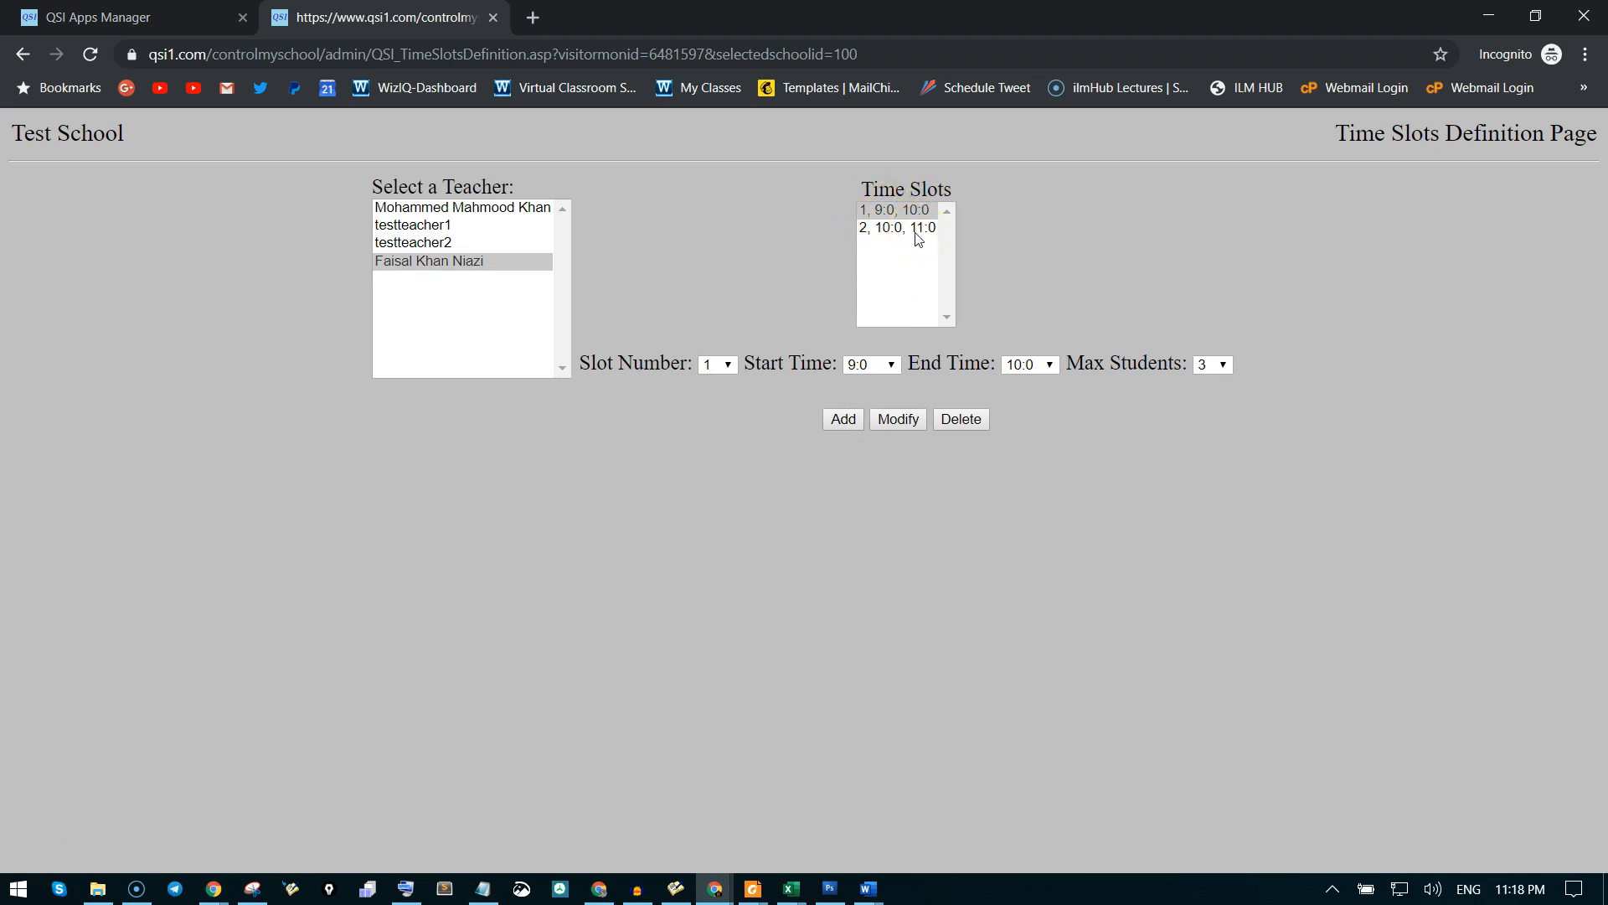
# Return to the QSI Apps Manager page and reload its main view down to the time slot assignment lists.
pyautogui.click(141, 17)
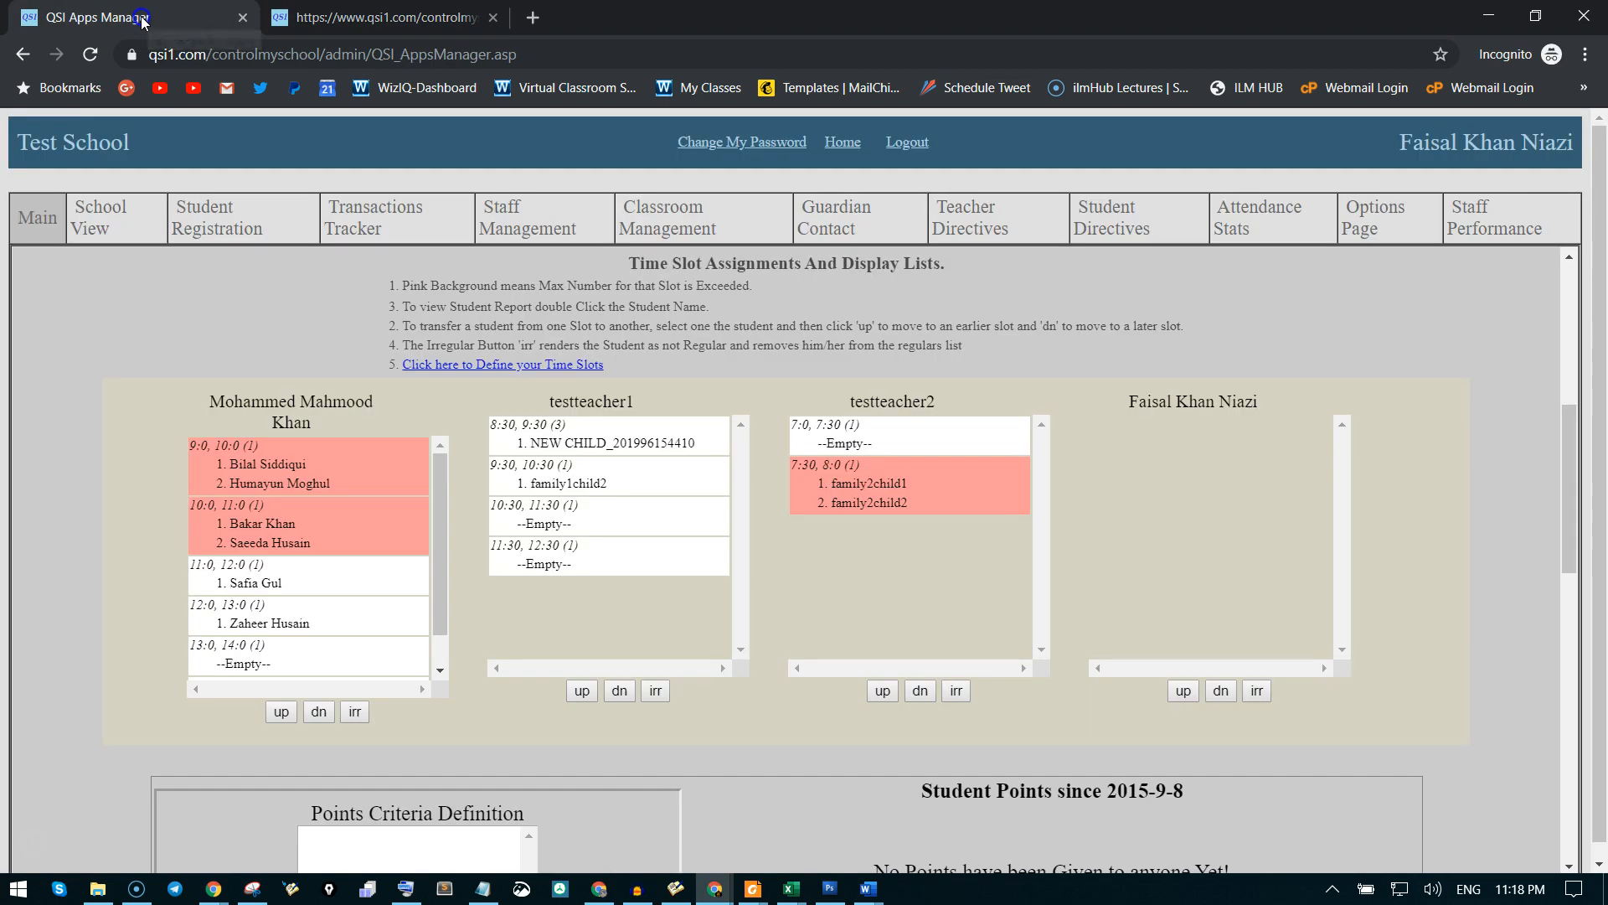
pyautogui.click(21, 225)
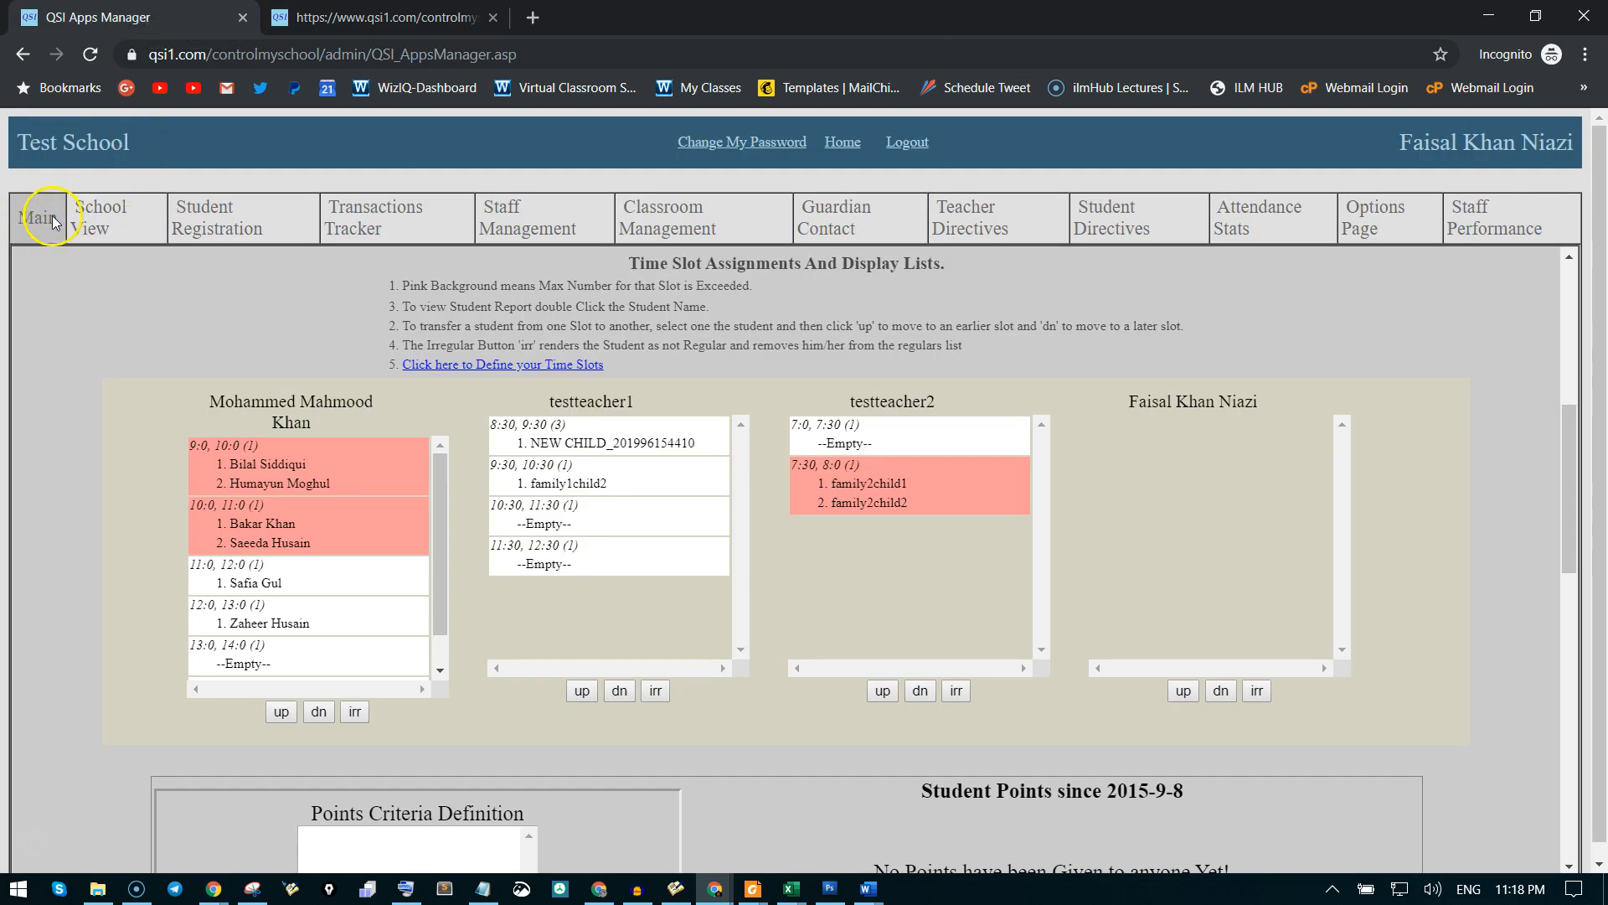
pyautogui.scroll(-5, 656, 372)
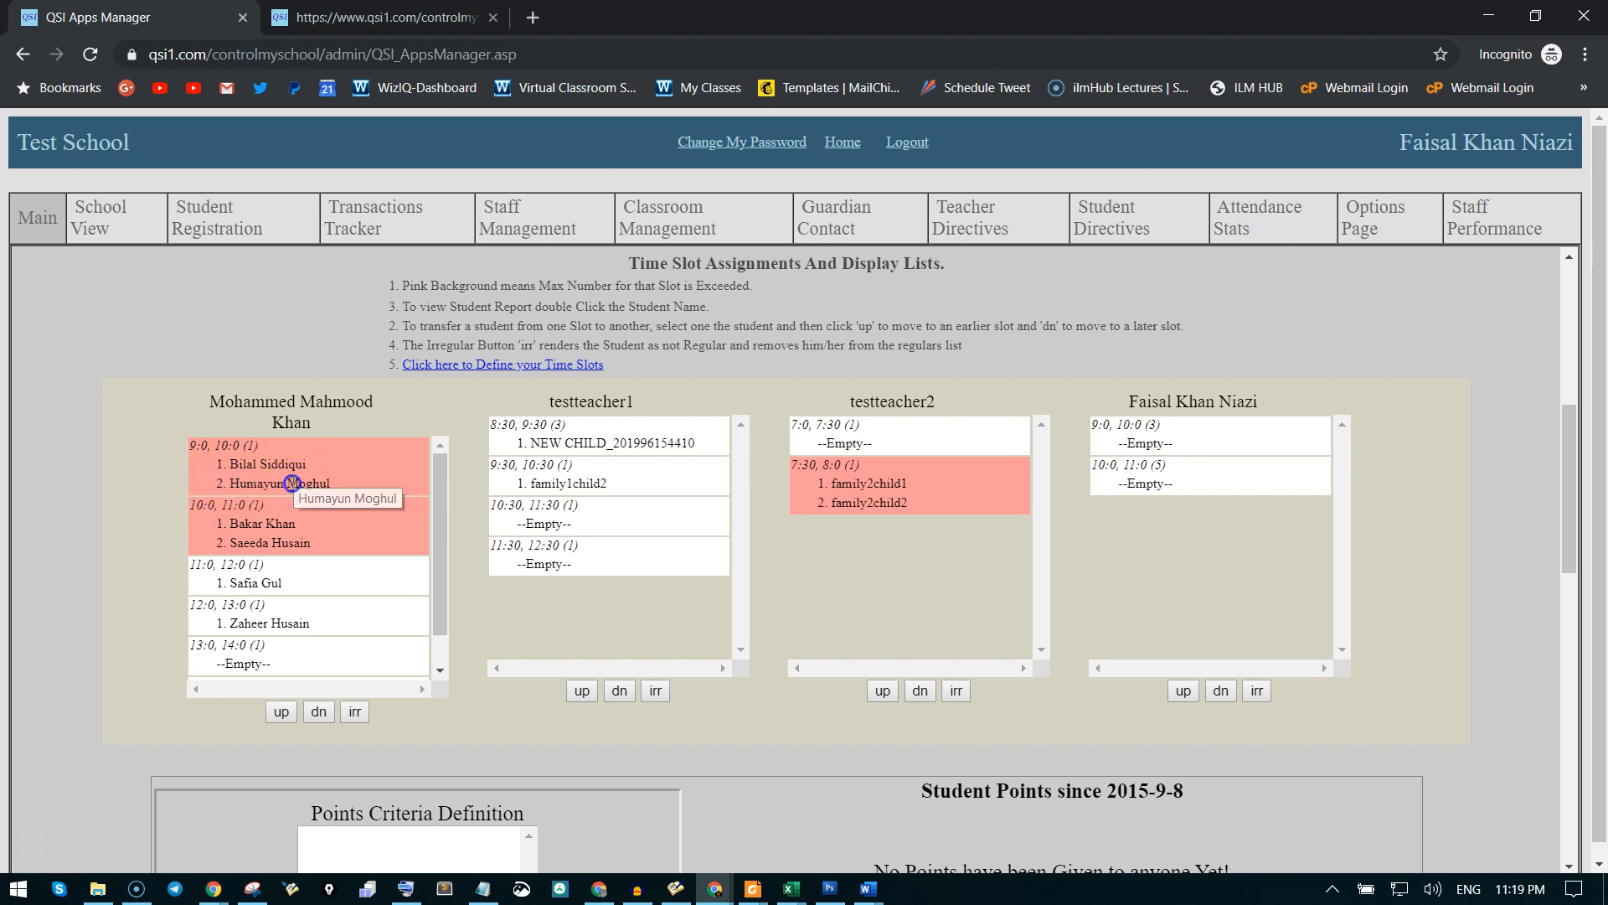
# Move the second student in the first teacher's 9:0–10:0 slot down, slot by slot, to the 13:0–14:0 slot.
pyautogui.click(295, 483)
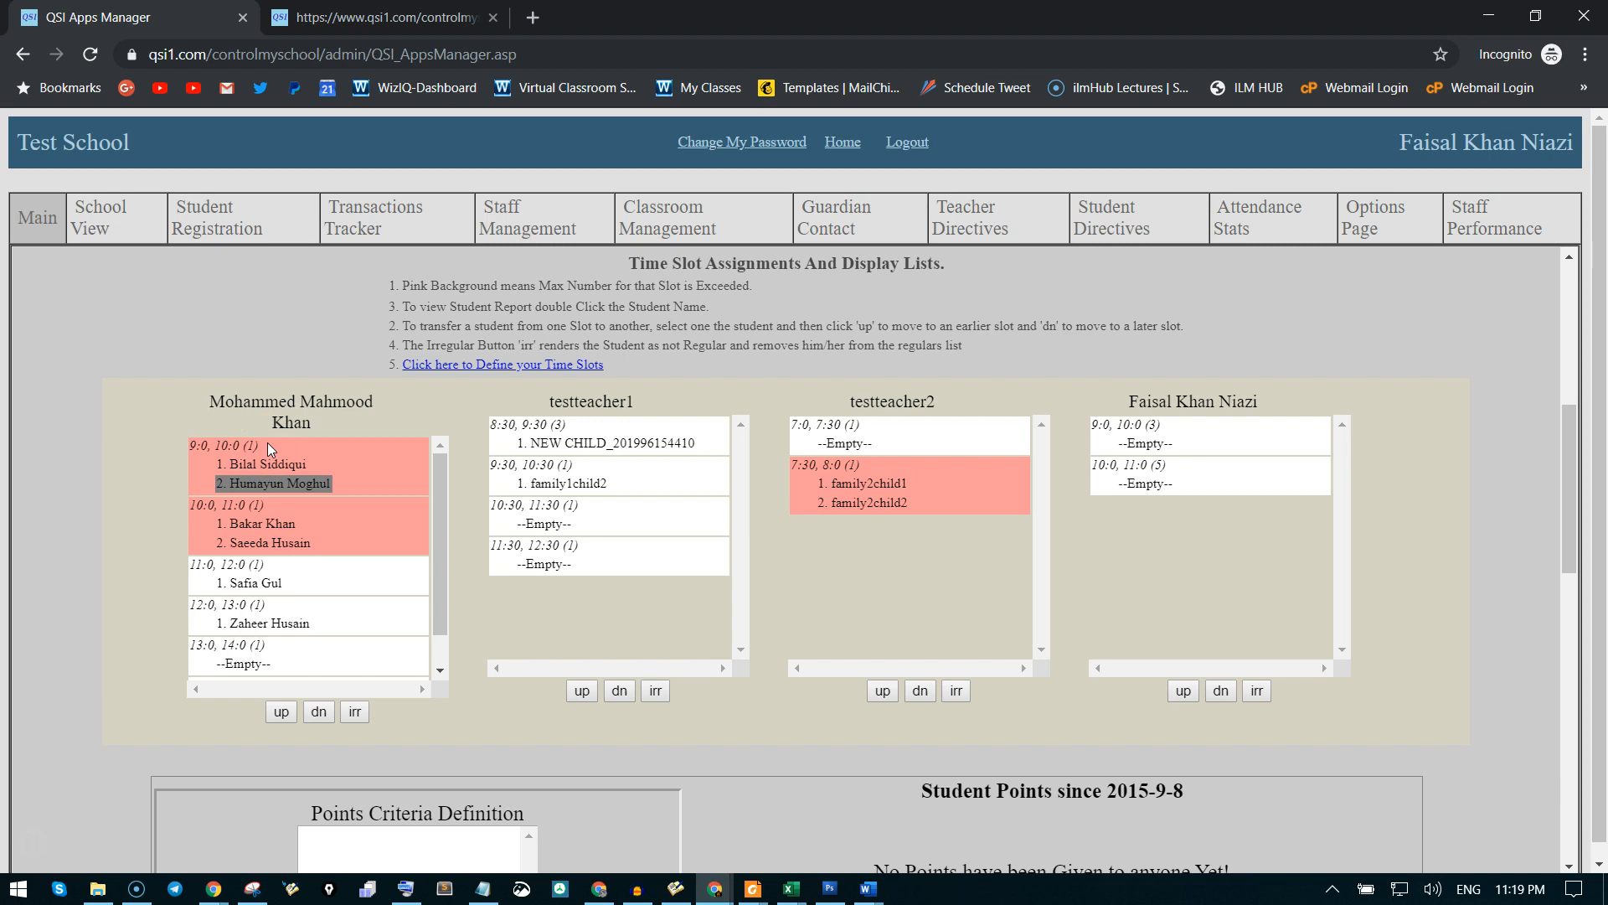
pyautogui.click(279, 478)
pyautogui.click(313, 710)
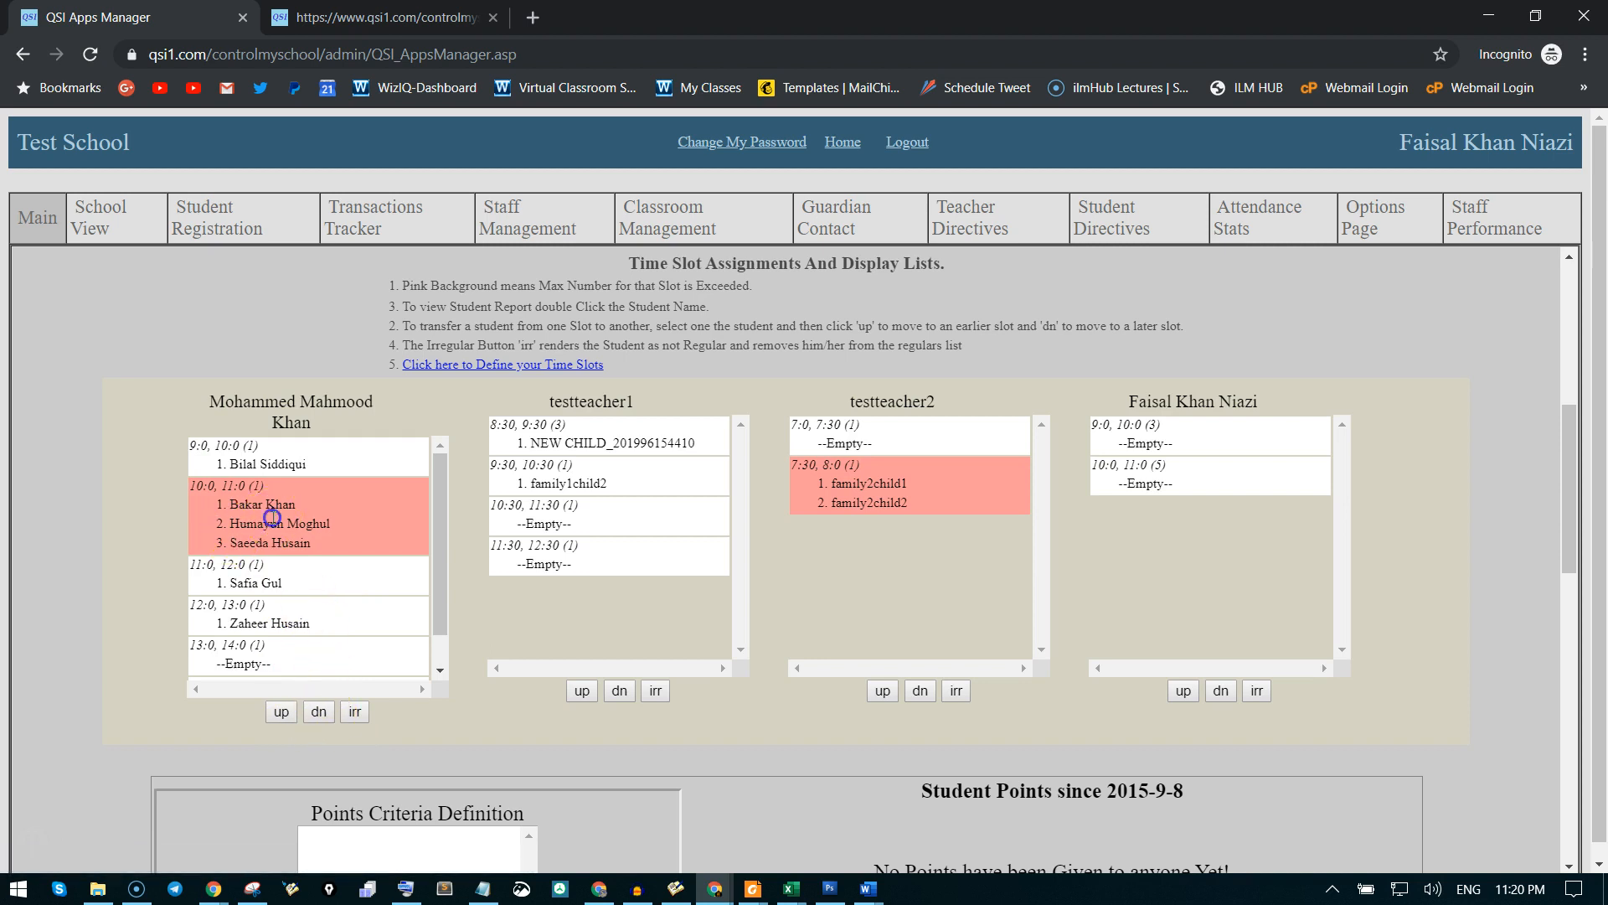
pyautogui.click(272, 523)
pyautogui.click(317, 713)
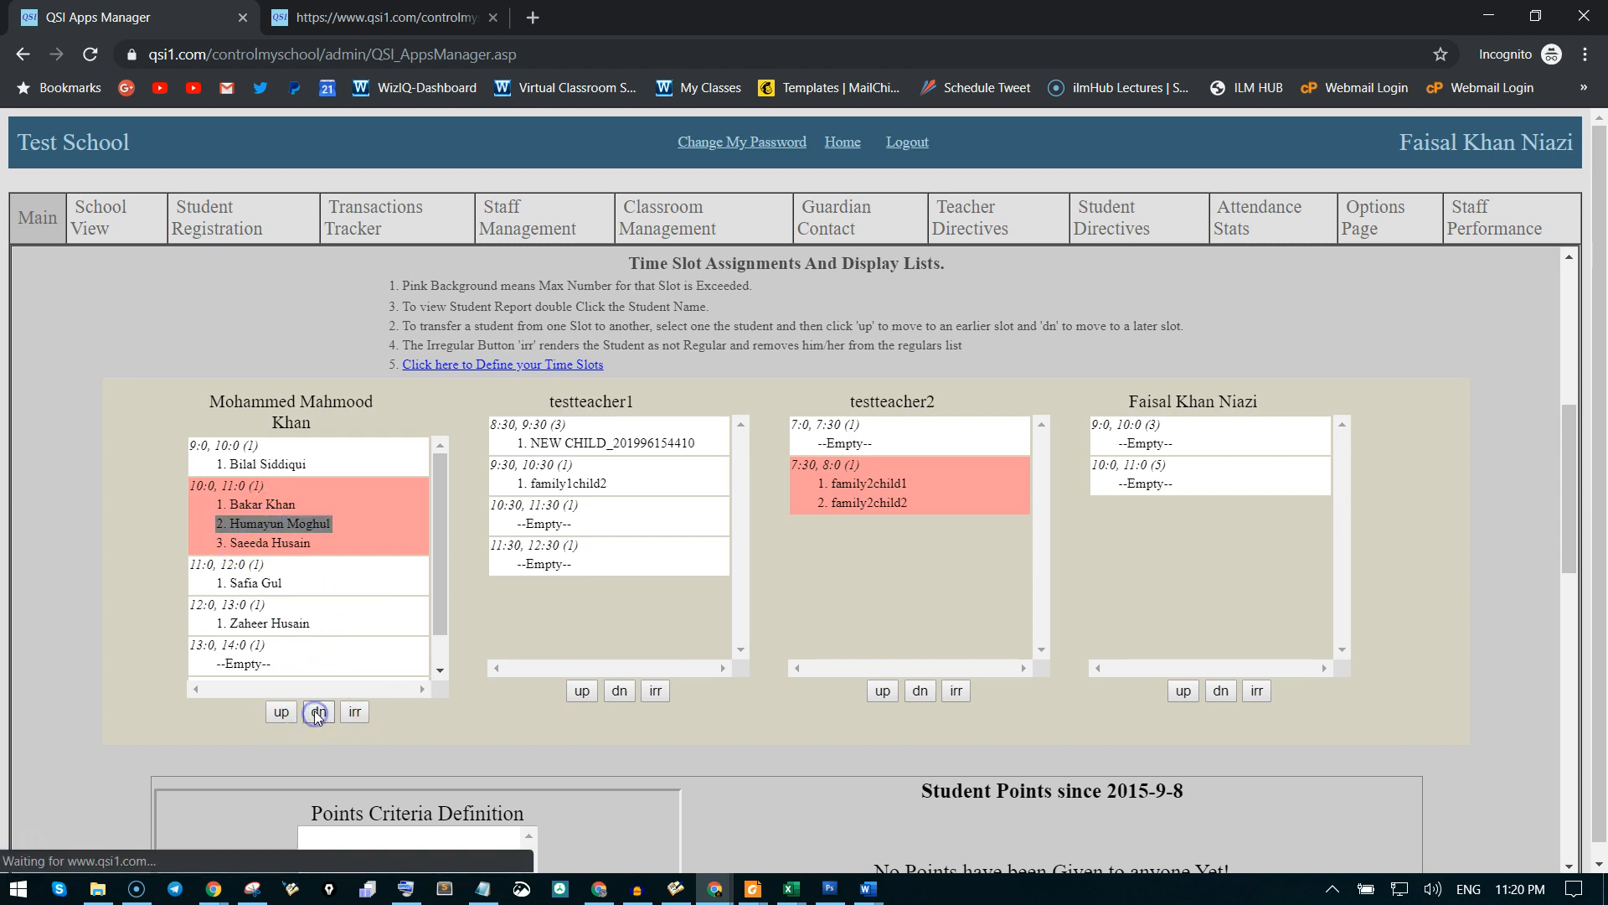
pyautogui.click(268, 572)
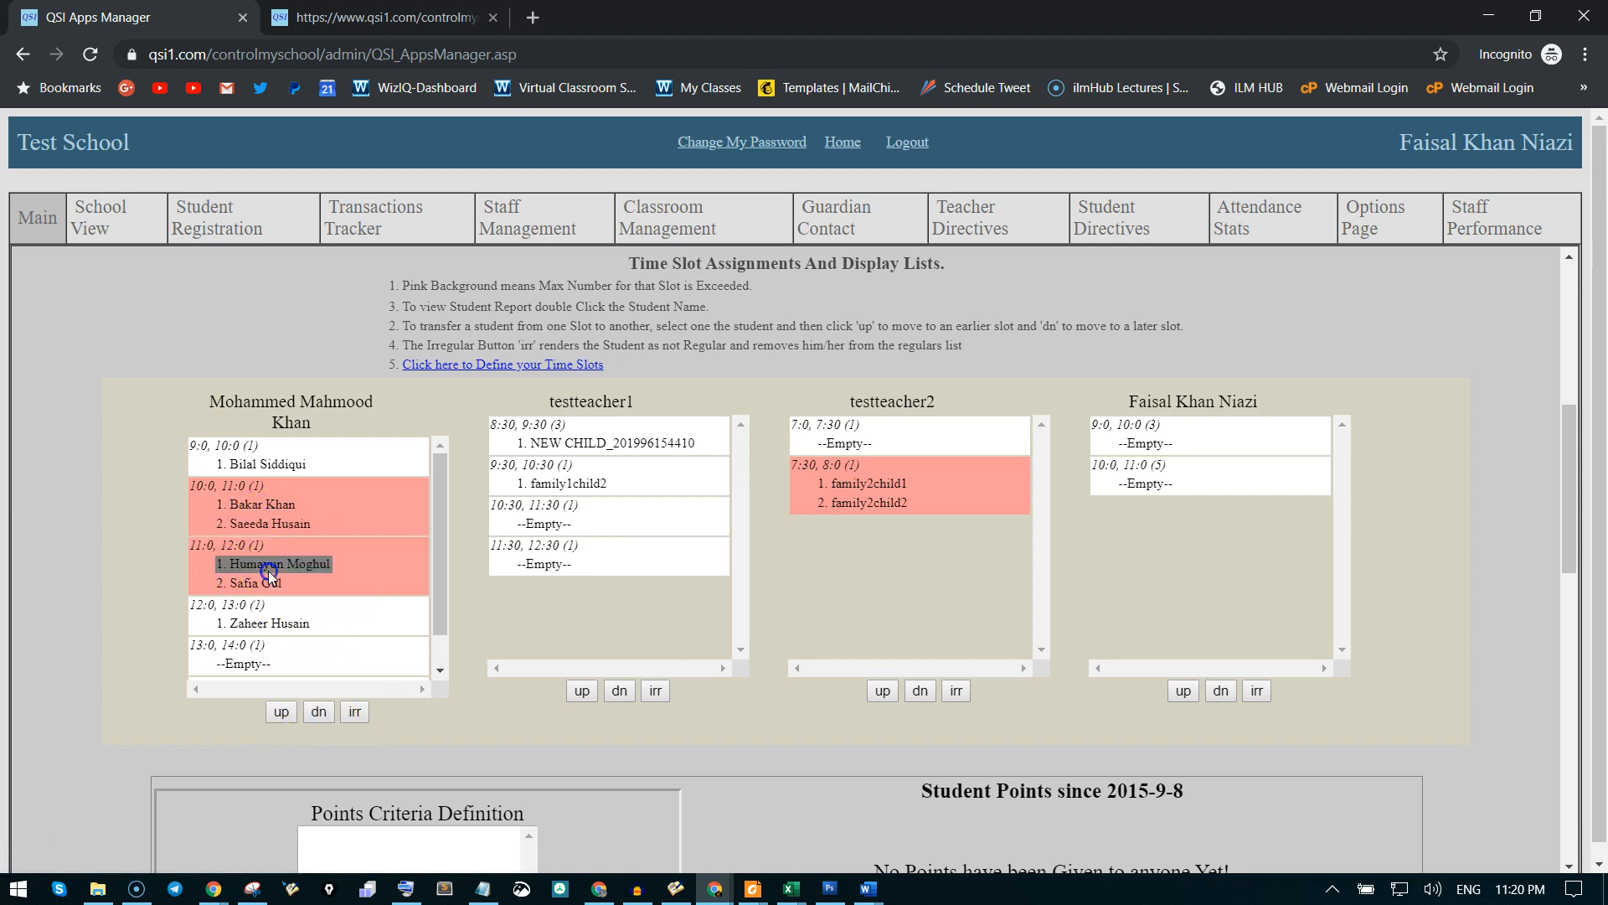
pyautogui.click(319, 711)
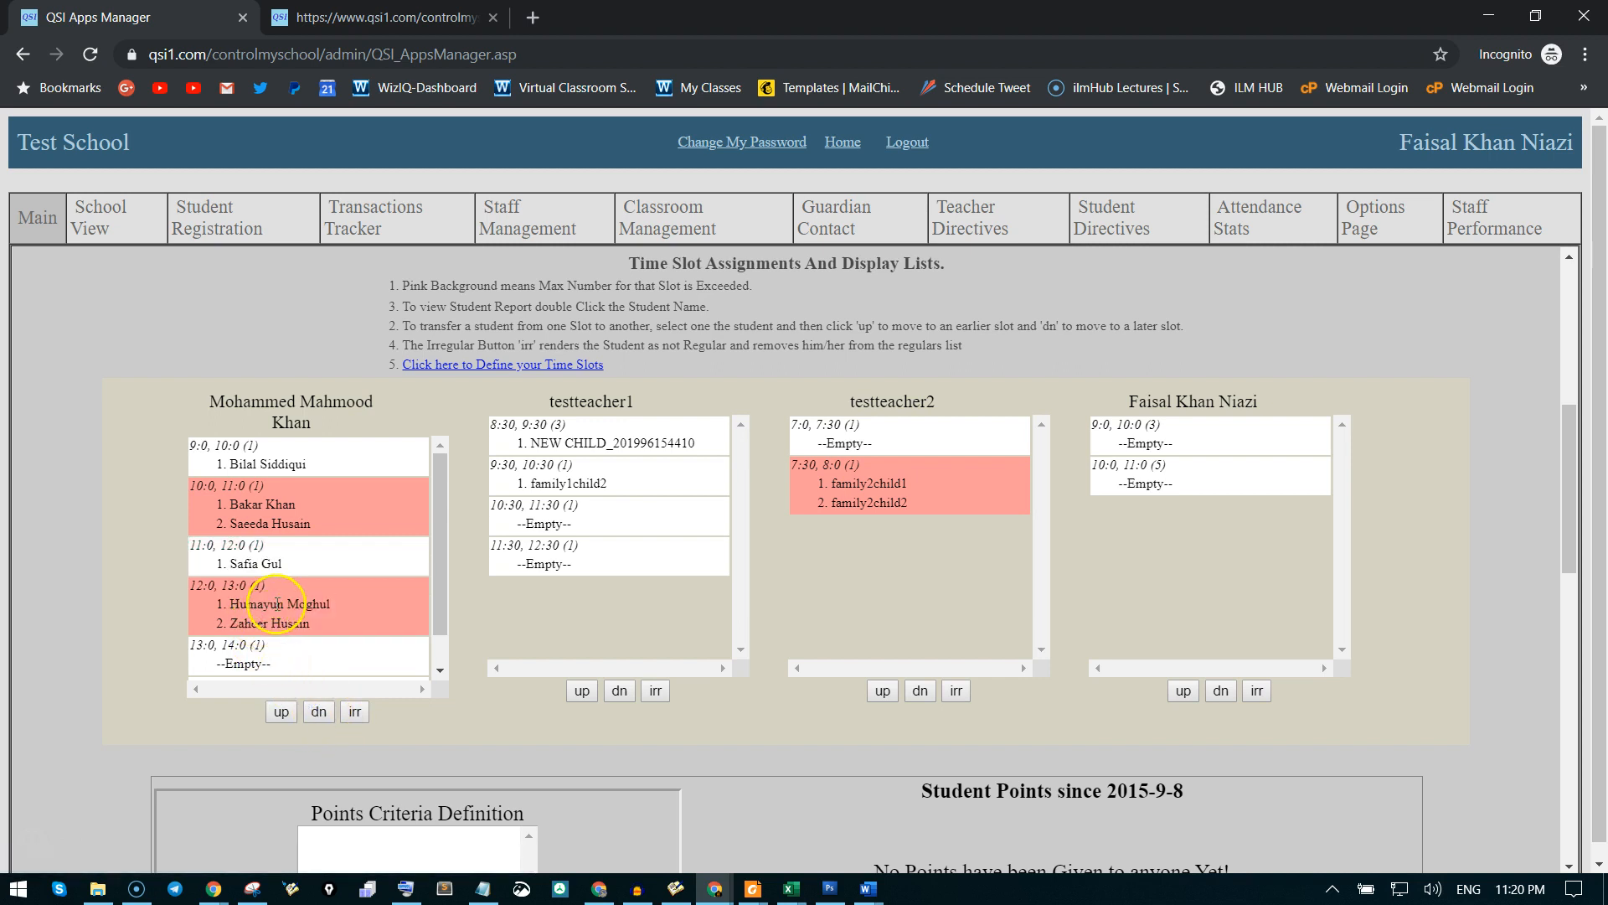
pyautogui.click(276, 603)
pyautogui.click(318, 712)
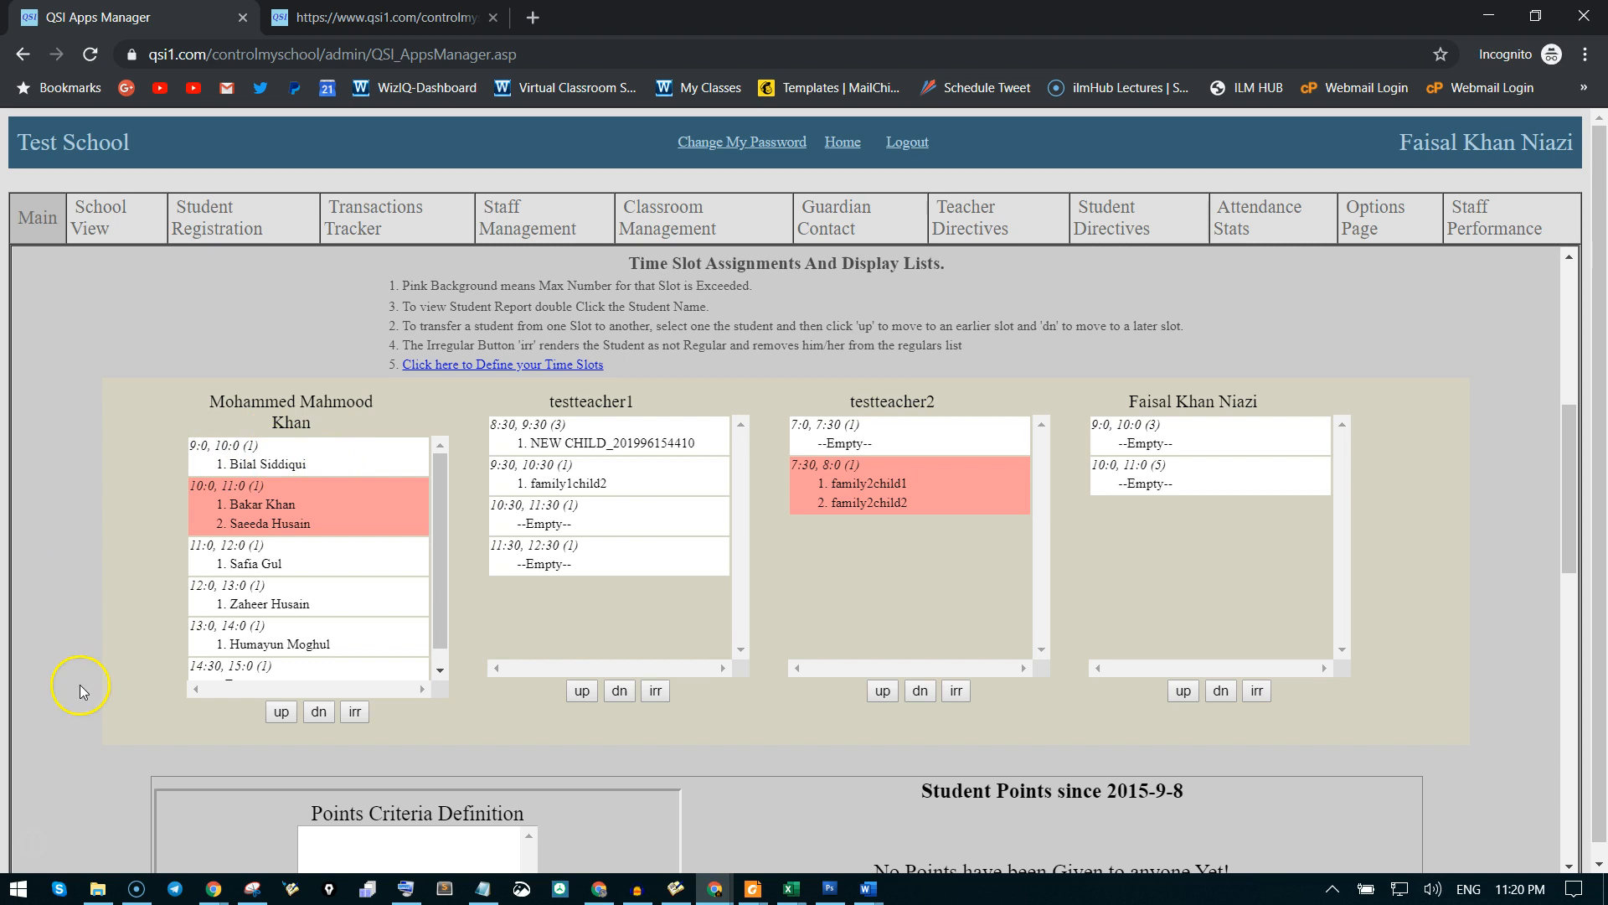
# Move the second student in the first teacher's 10:0–11:0 slot down, slot by slot, to the 13:0–14:0 slot.
pyautogui.scroll(-1, 289, 641)
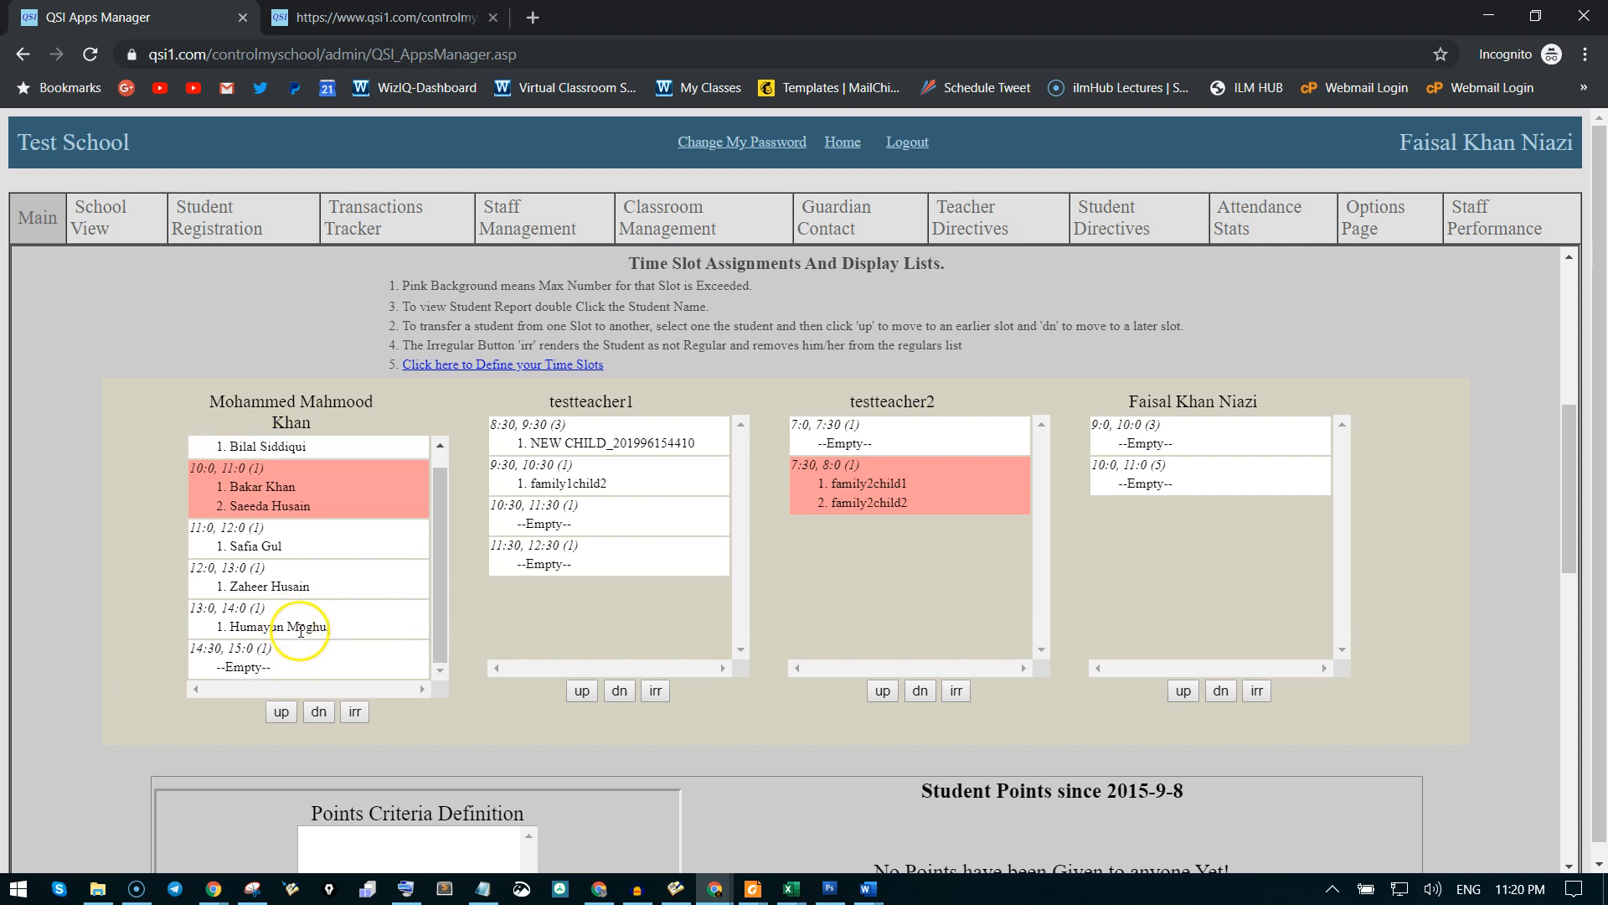
pyautogui.scroll(1, 285, 637)
pyautogui.click(264, 523)
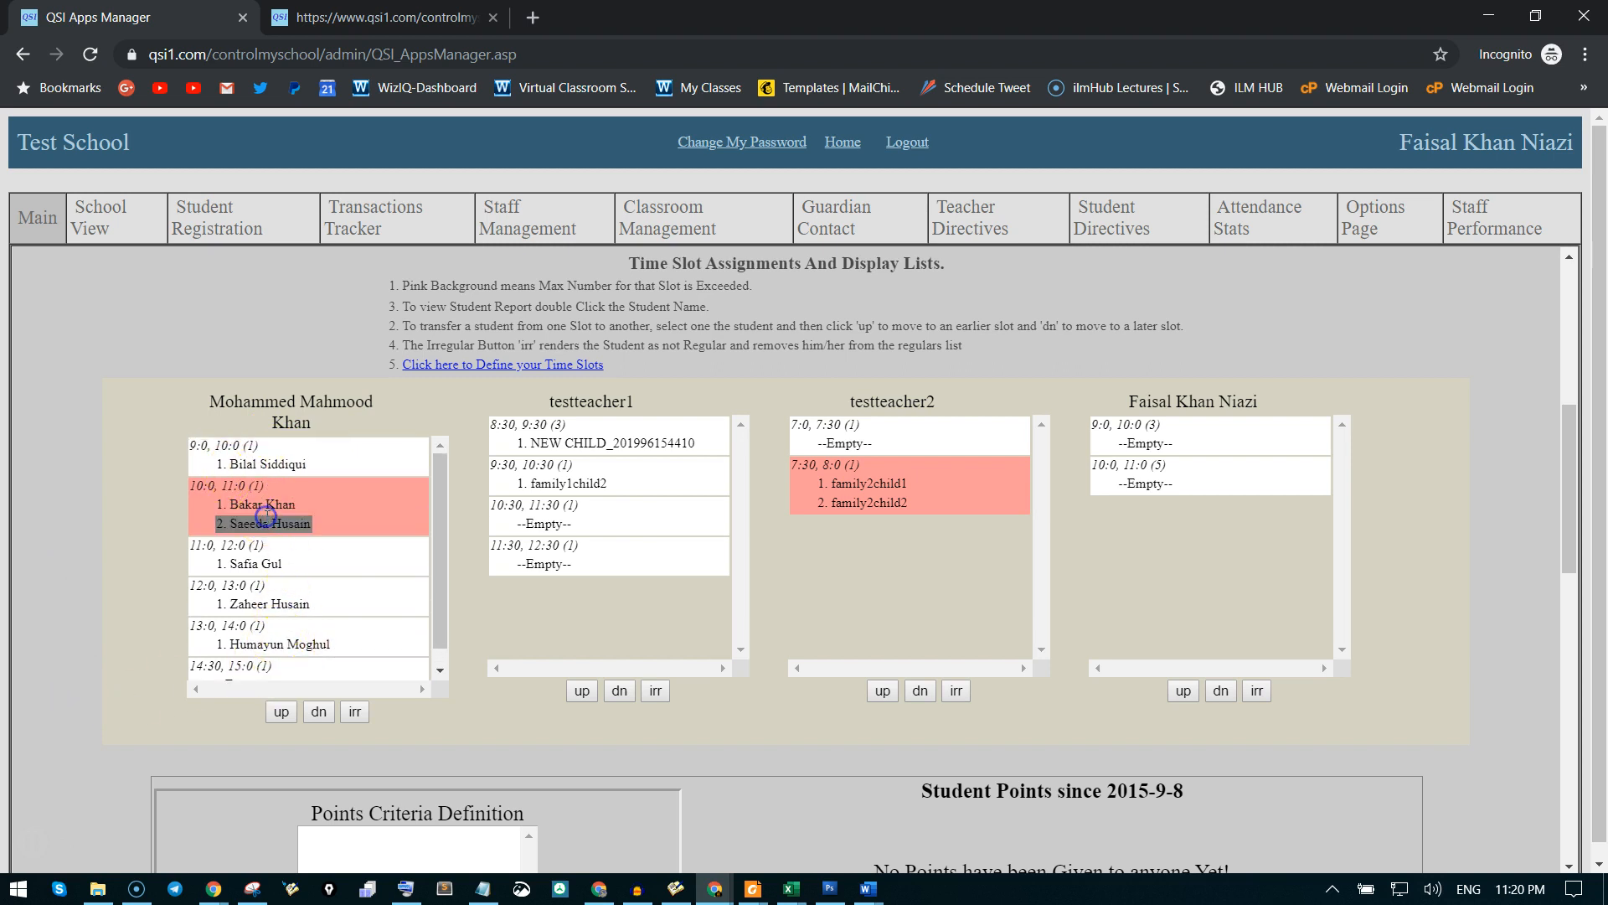
pyautogui.click(319, 712)
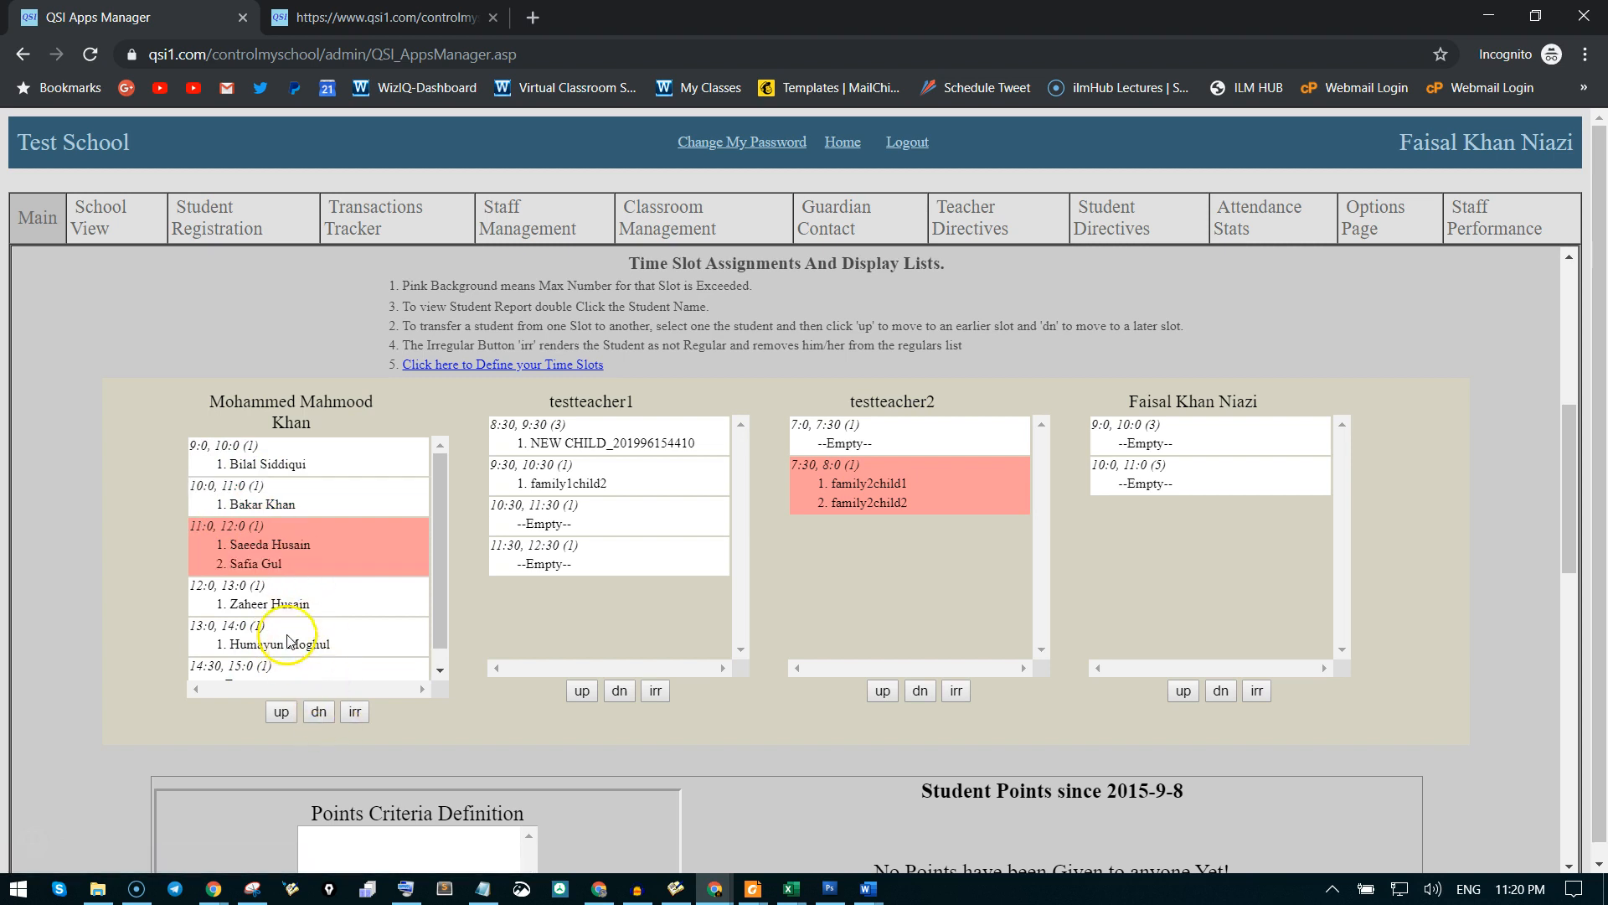
pyautogui.click(267, 544)
pyautogui.click(319, 711)
pyautogui.click(272, 584)
pyautogui.click(320, 712)
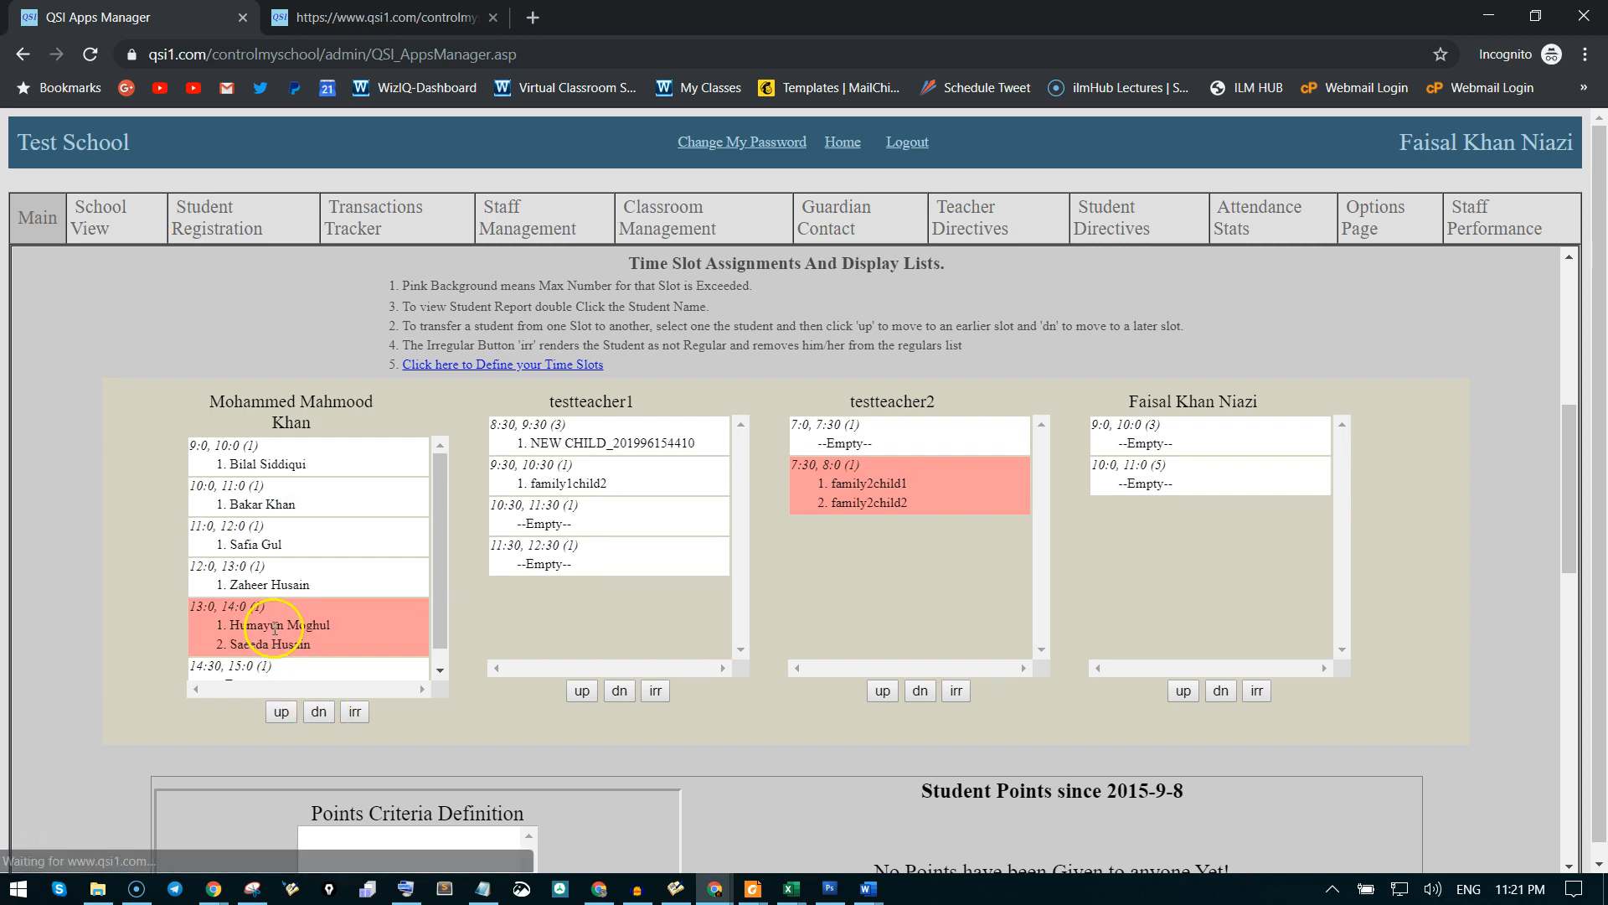
# Move the second student in the first teacher's 13:0–14:0 slot down to the 14:30–15:0 slot.
pyautogui.click(262, 648)
pyautogui.click(319, 711)
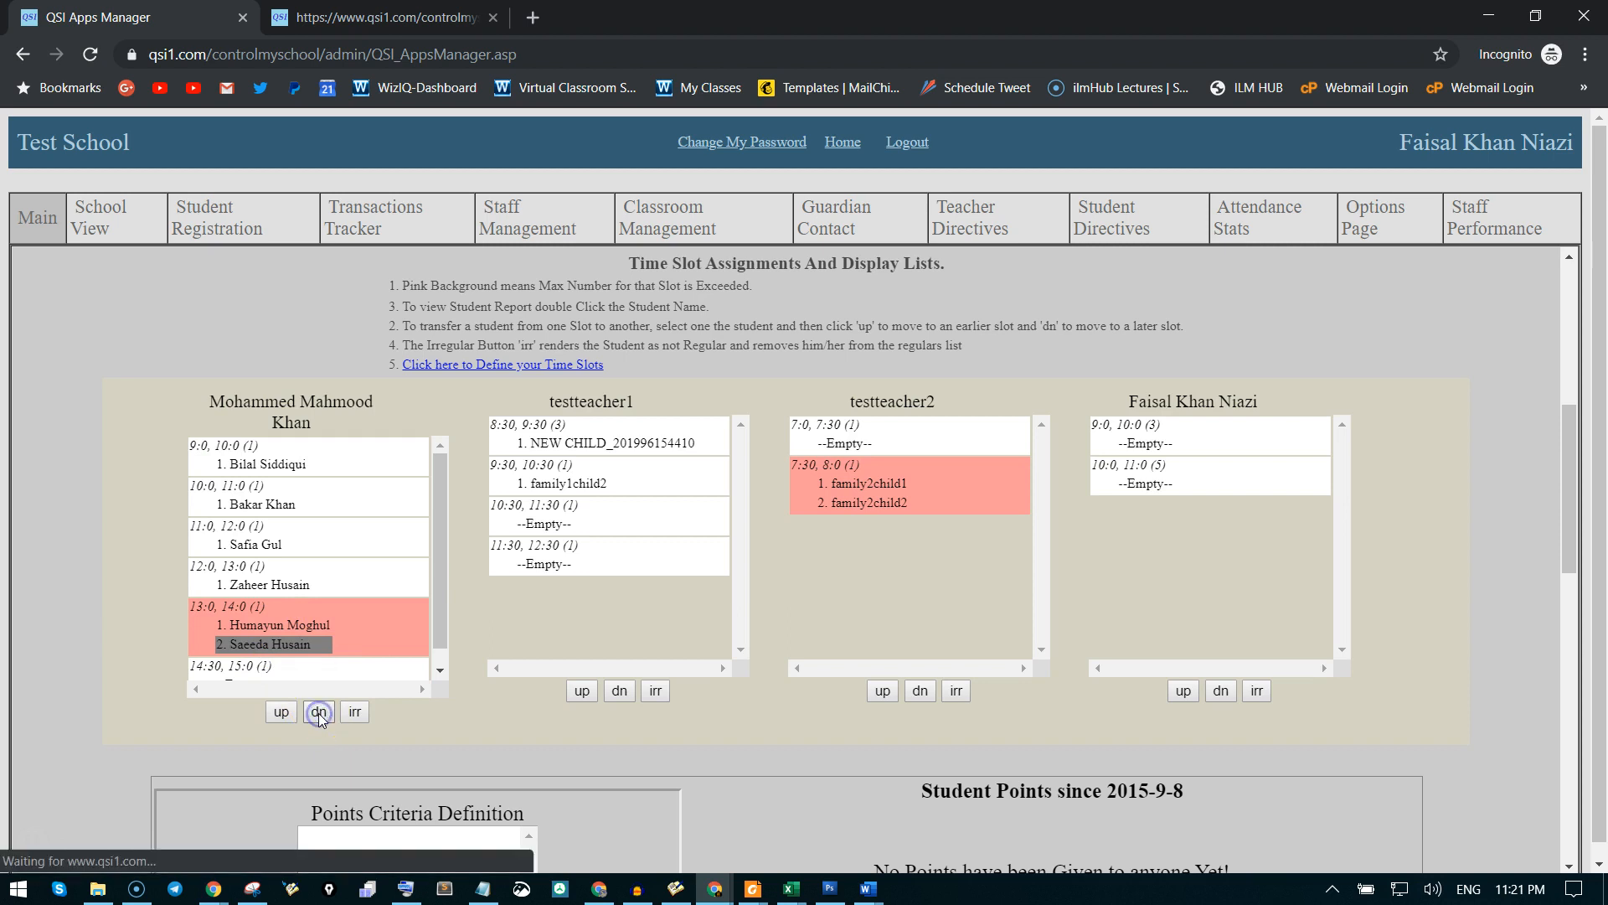
pyautogui.scroll(3, 327, 578)
pyautogui.scroll(-3, 327, 578)
pyautogui.scroll(-1, 282, 469)
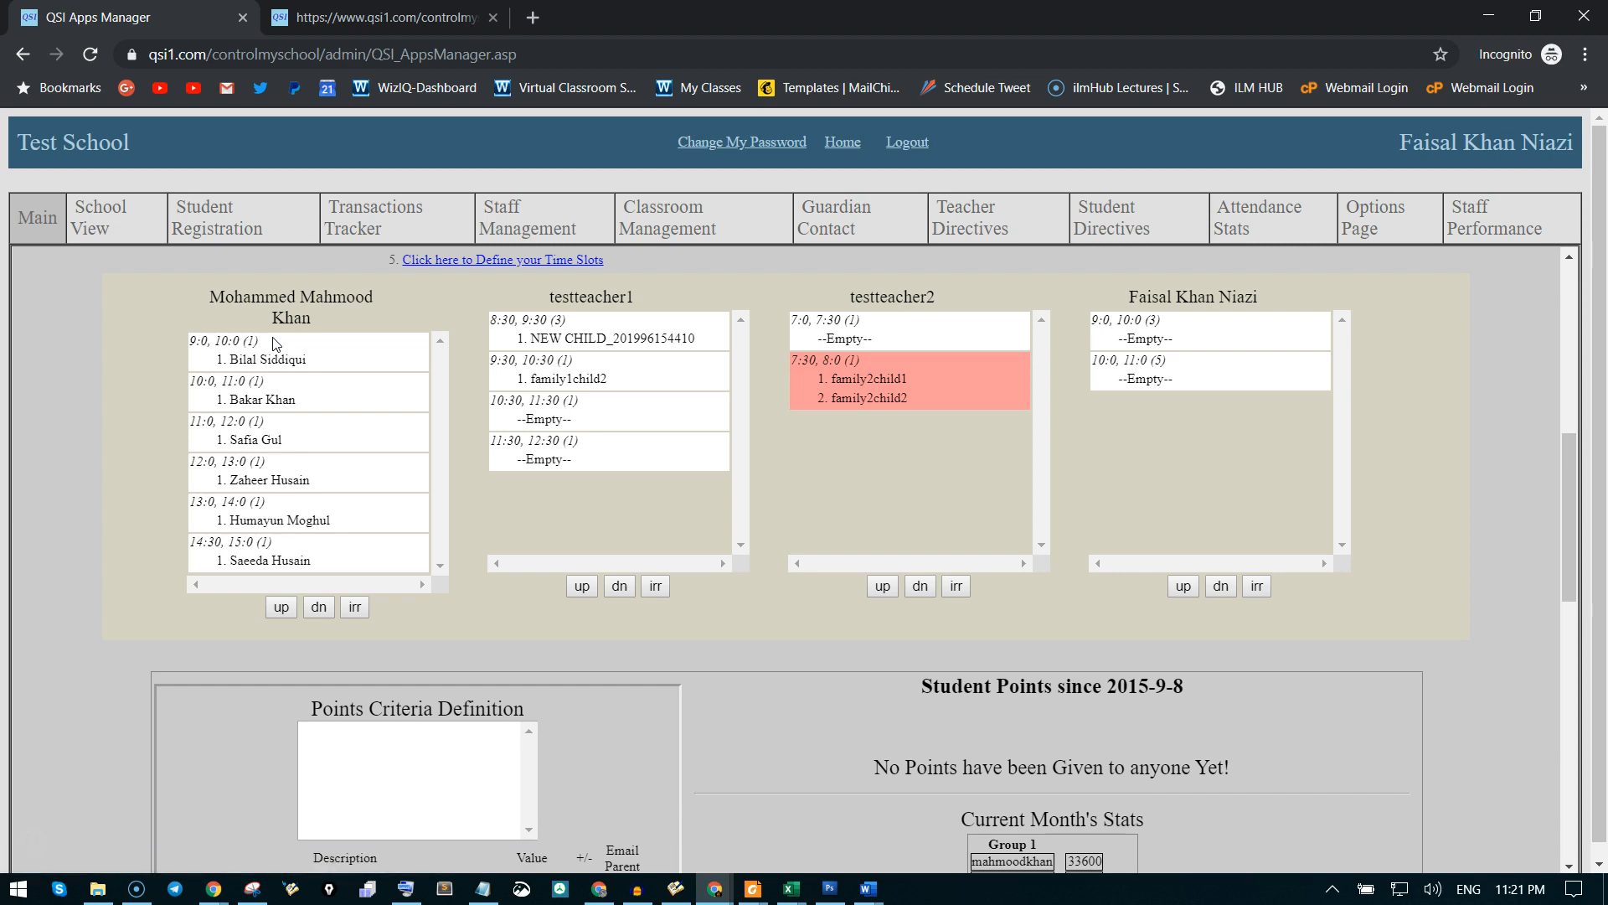
# Open the Home page in a separate browser tab and display Classroom Management there.
pyautogui.click(670, 214)
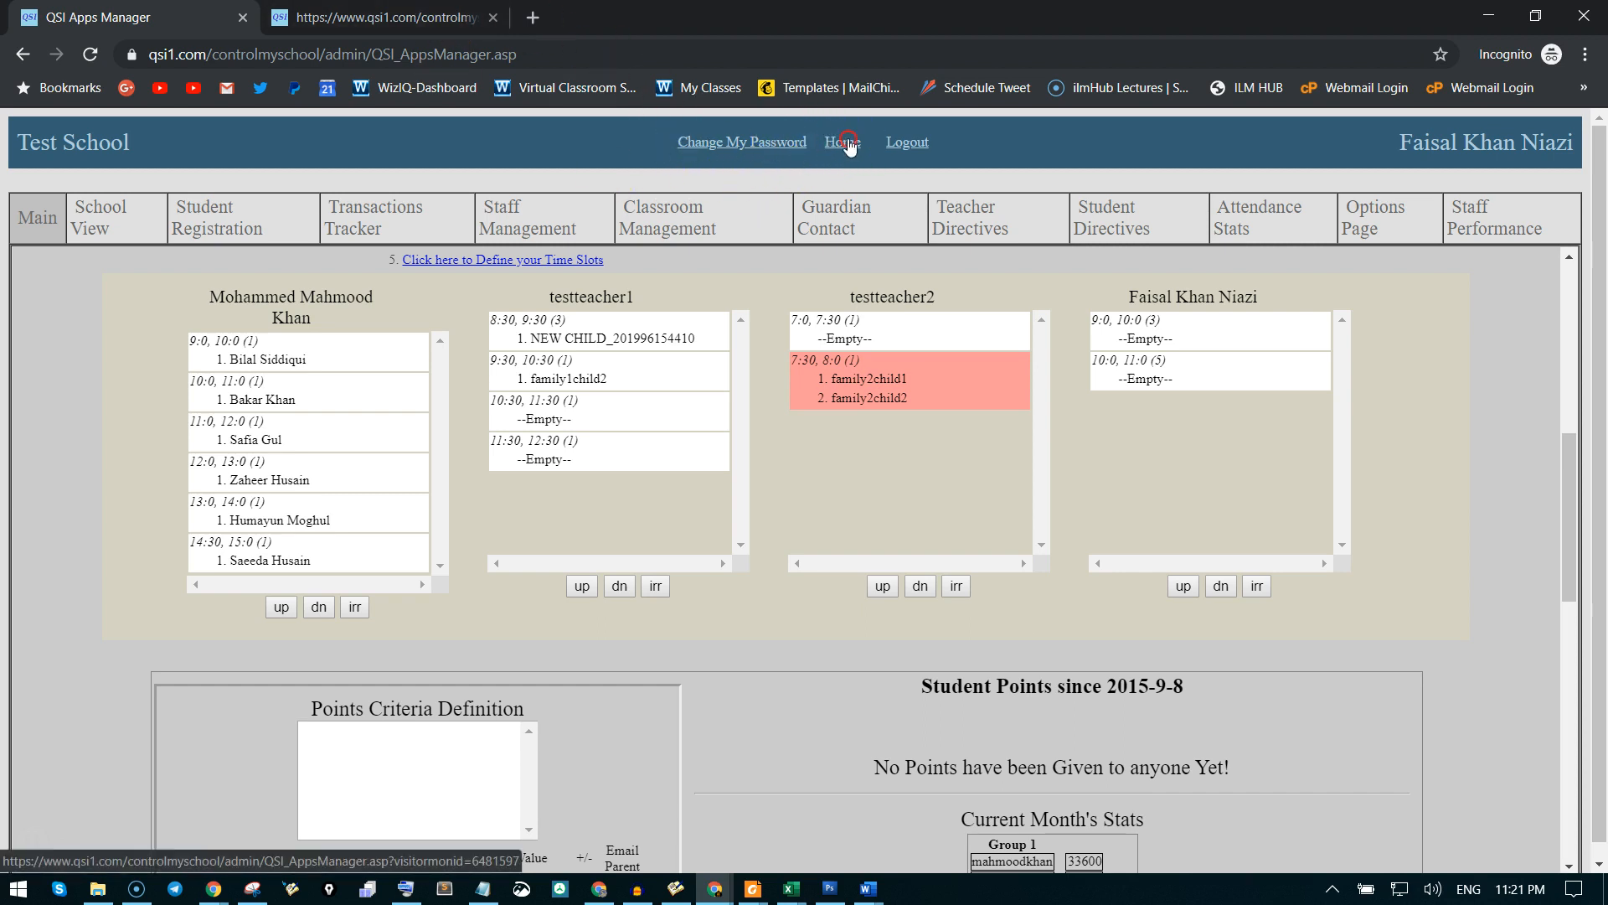
pyautogui.rightClick(849, 141)
pyautogui.click(890, 153)
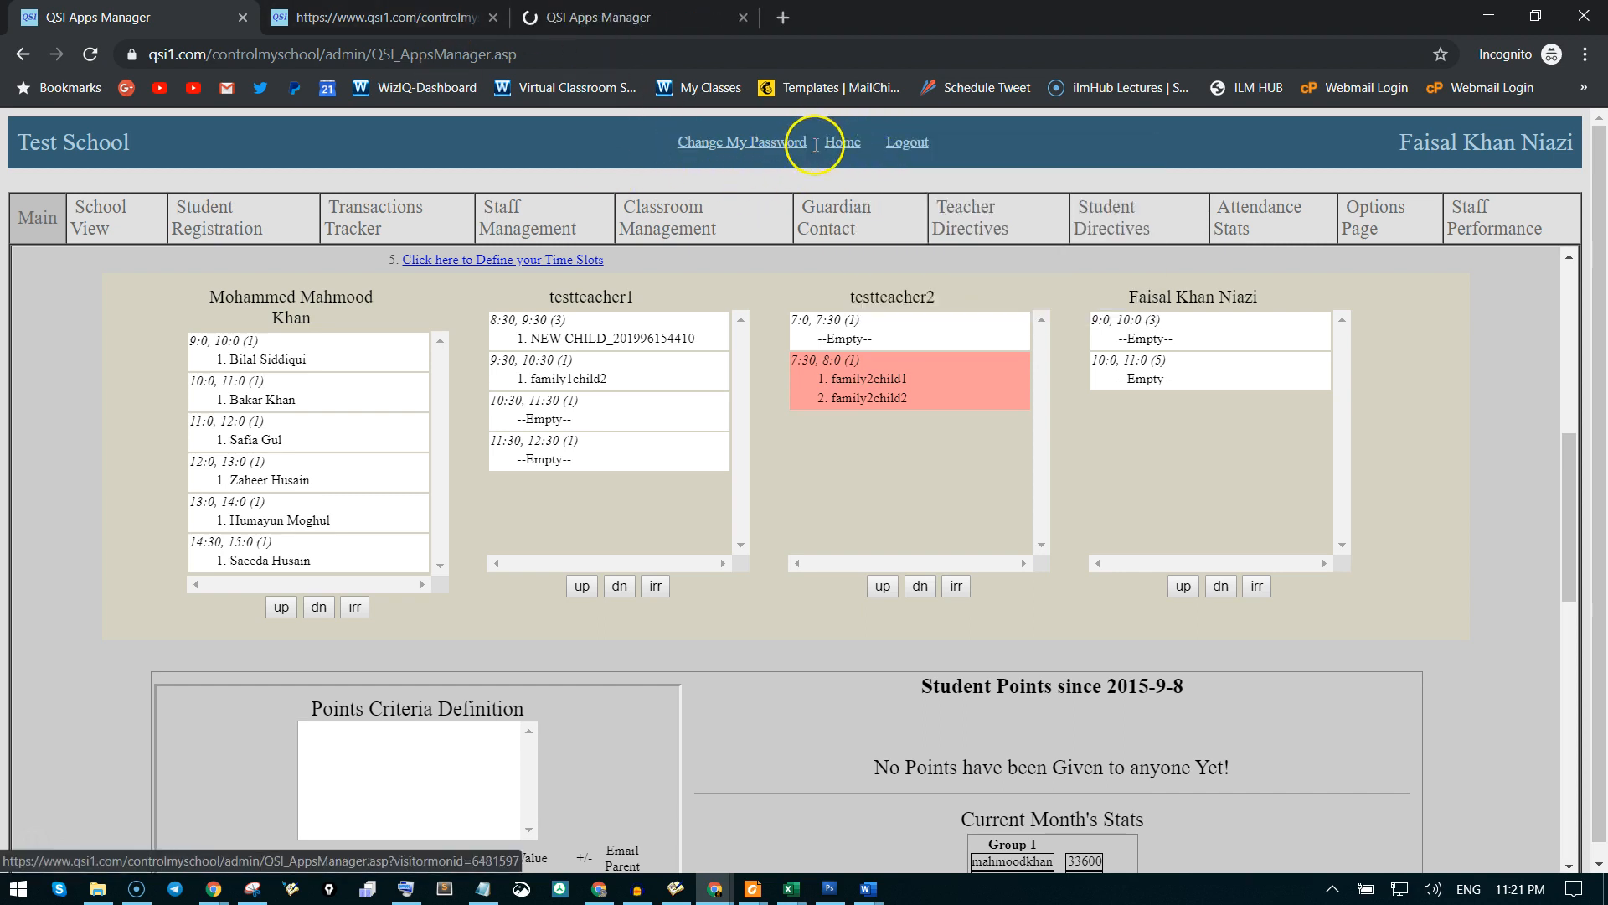
pyautogui.click(572, 19)
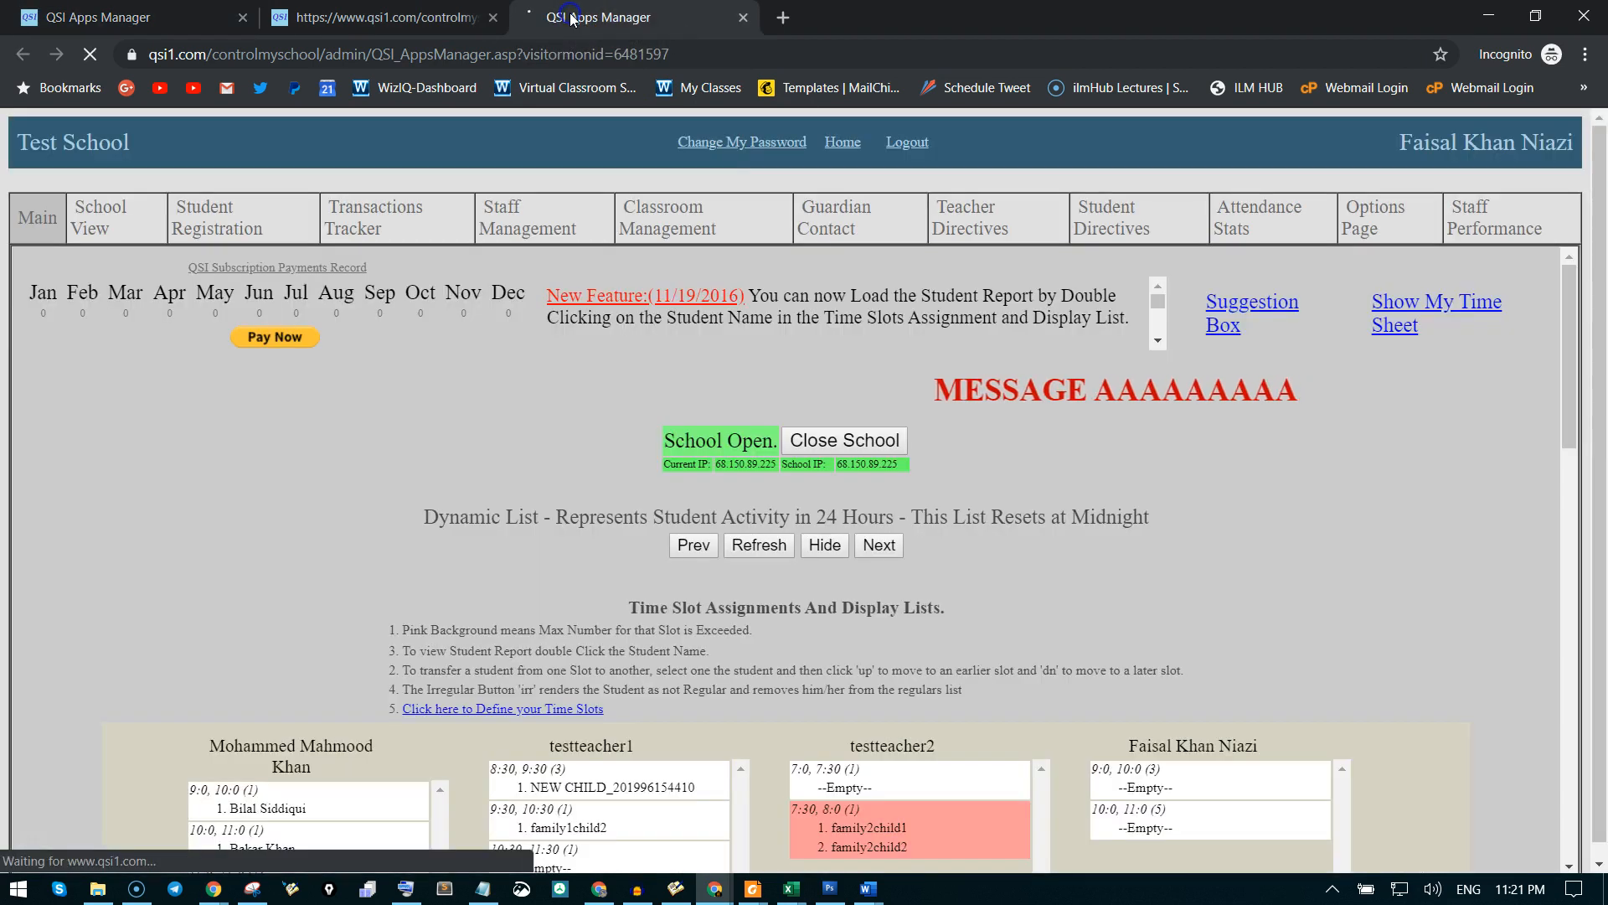
pyautogui.click(676, 214)
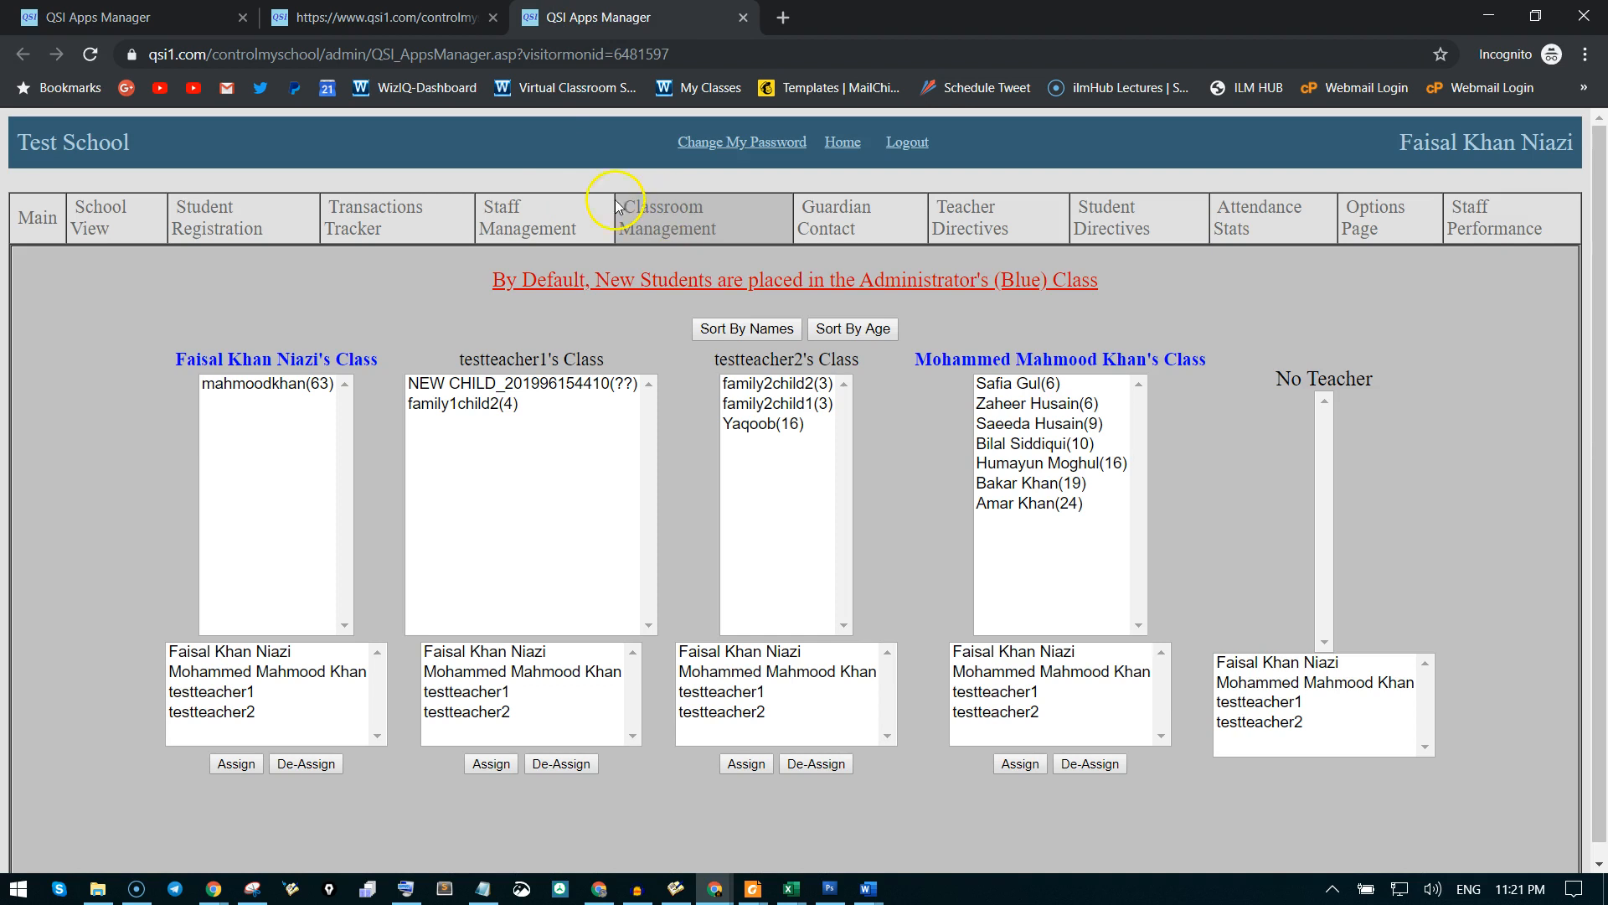
# Compare the teachers' time slot lists with the class lists in Classroom Management.
pyautogui.click(111, 23)
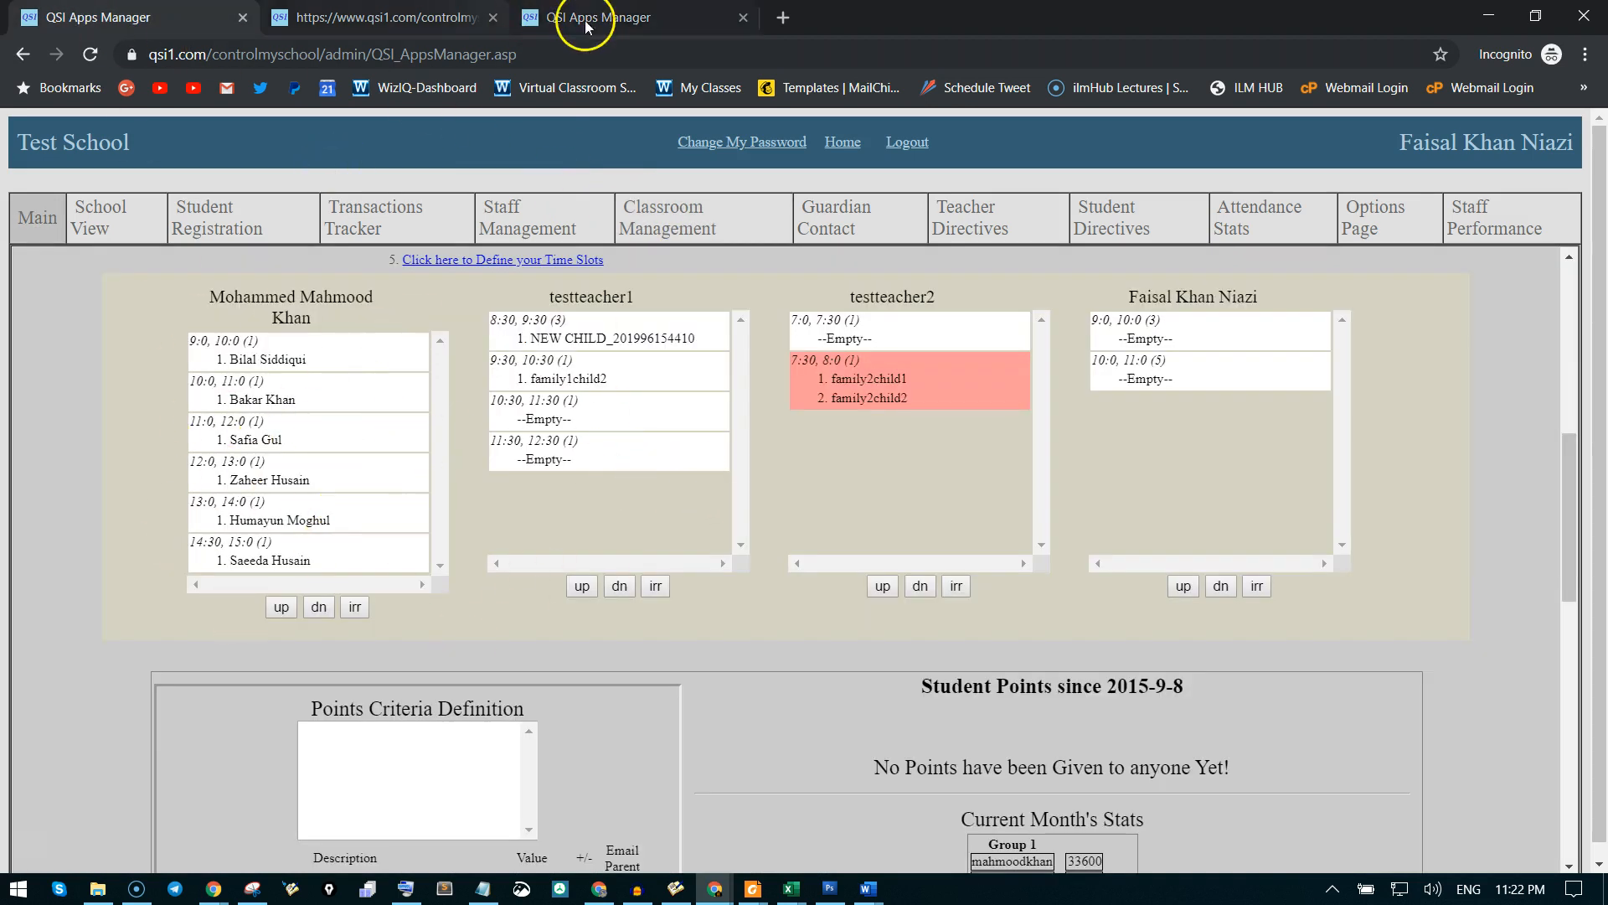
pyautogui.click(624, 23)
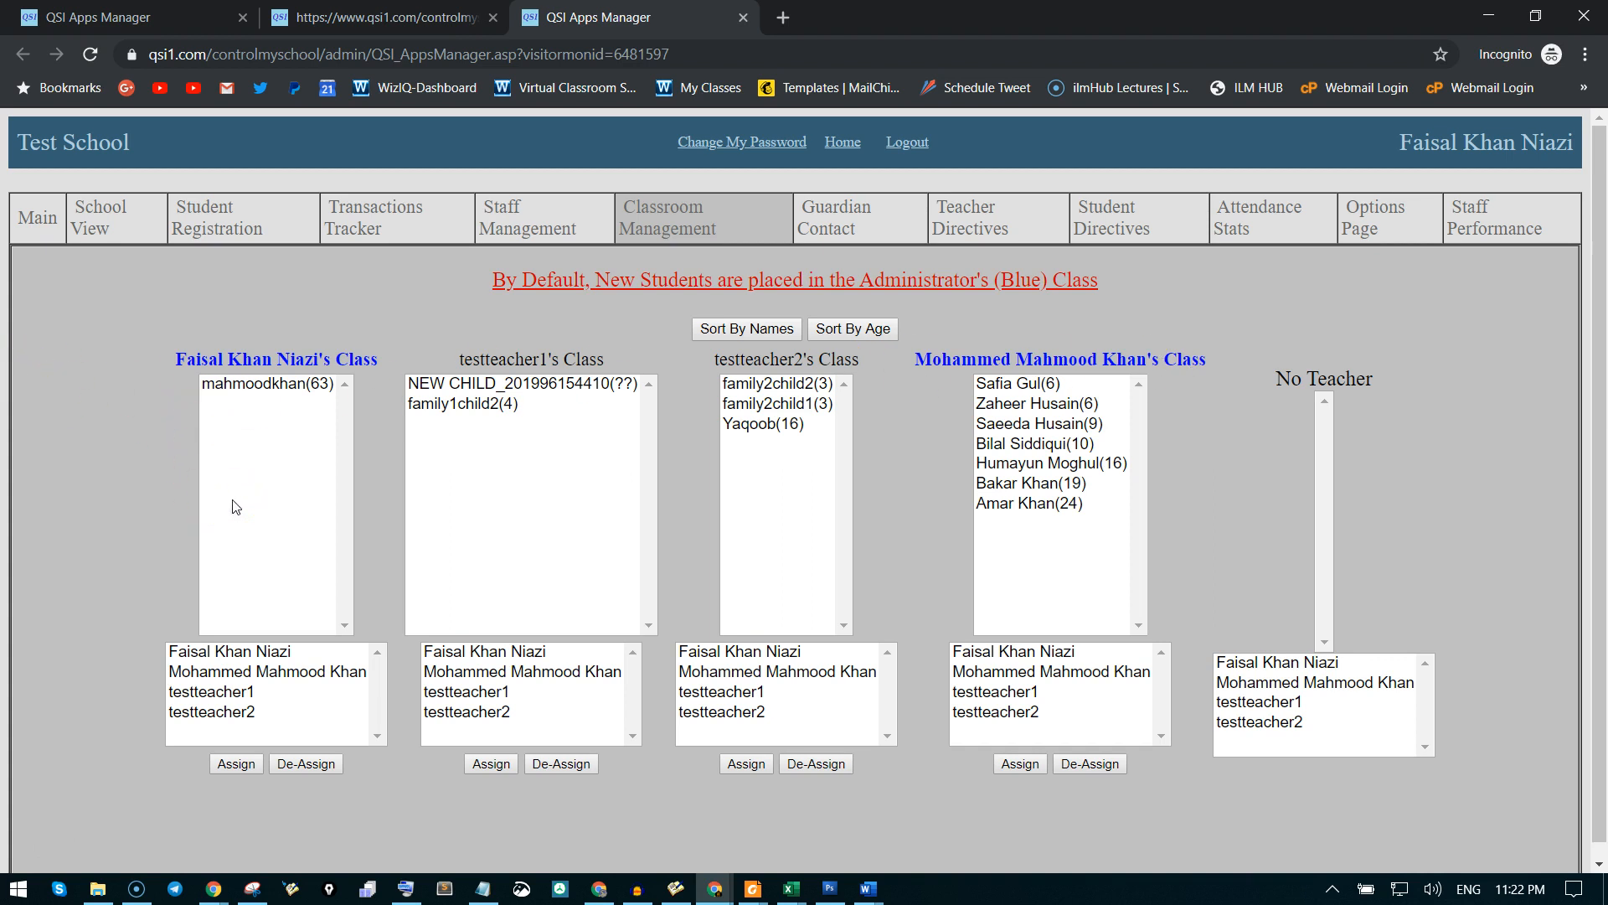
pyautogui.click(107, 18)
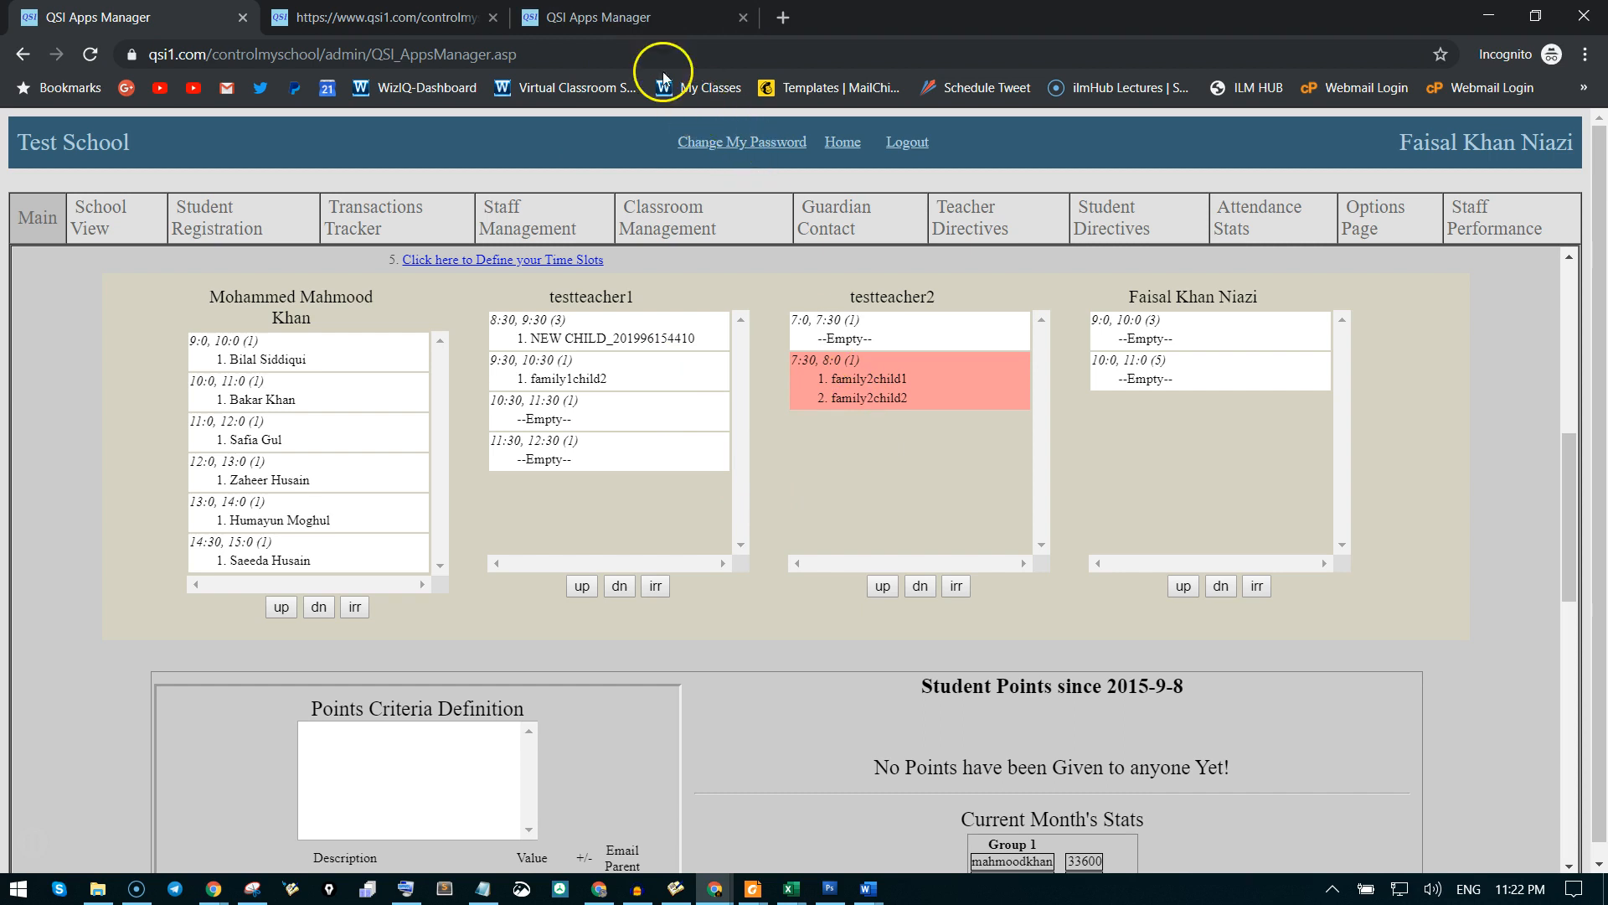
pyautogui.click(616, 21)
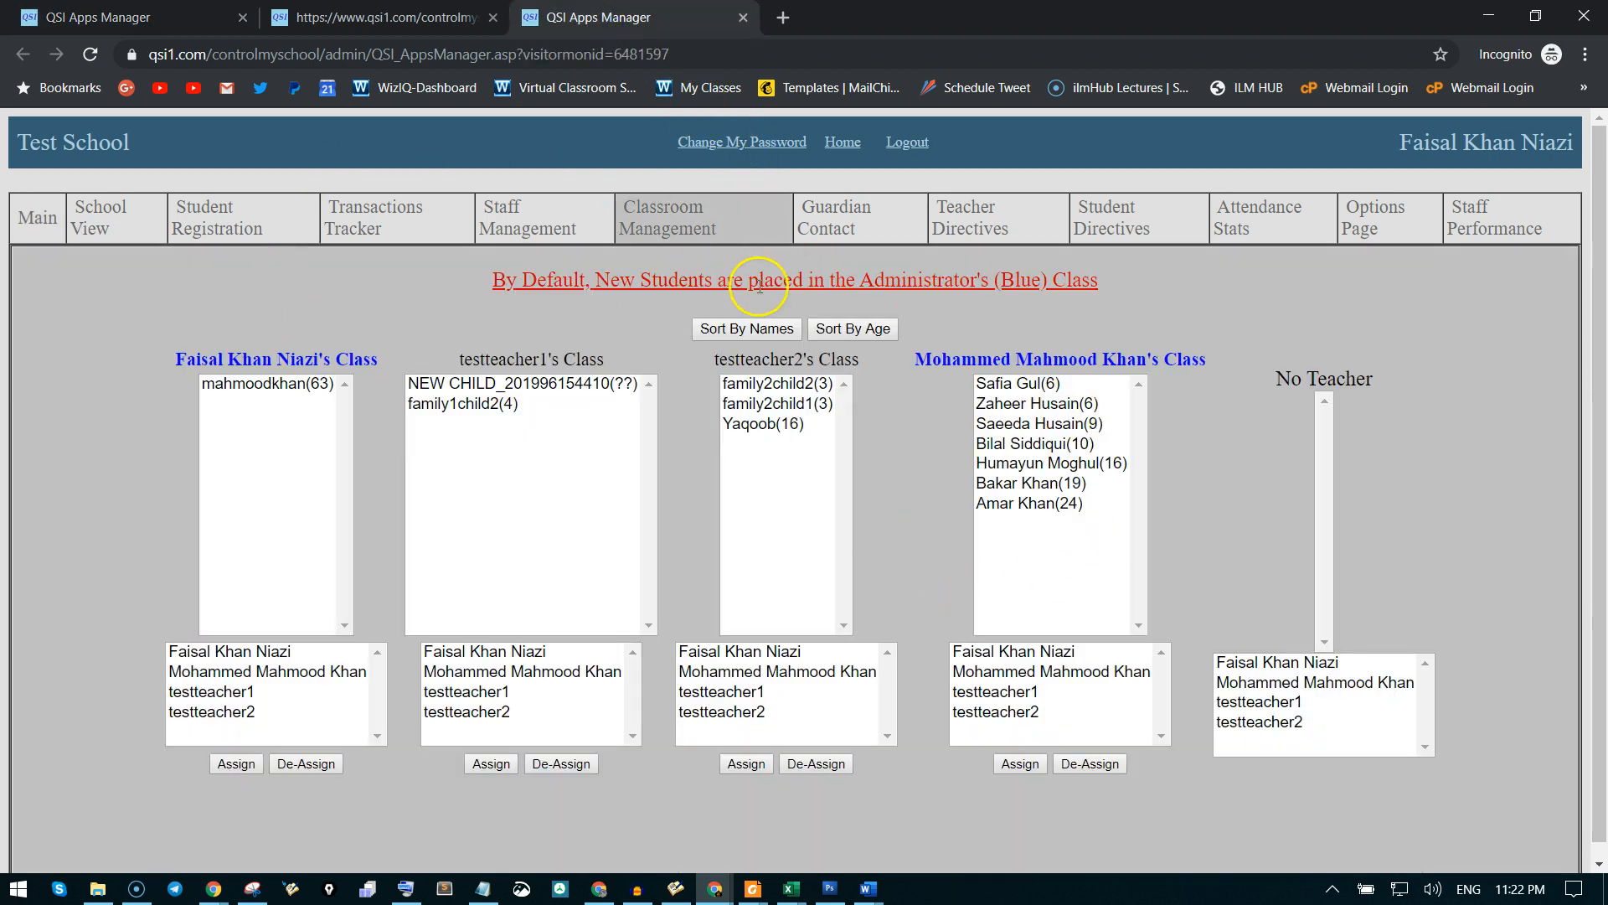
# Reassign family2child2 from testteacher2's class to the signed-in administrator's class.
pyautogui.click(800, 385)
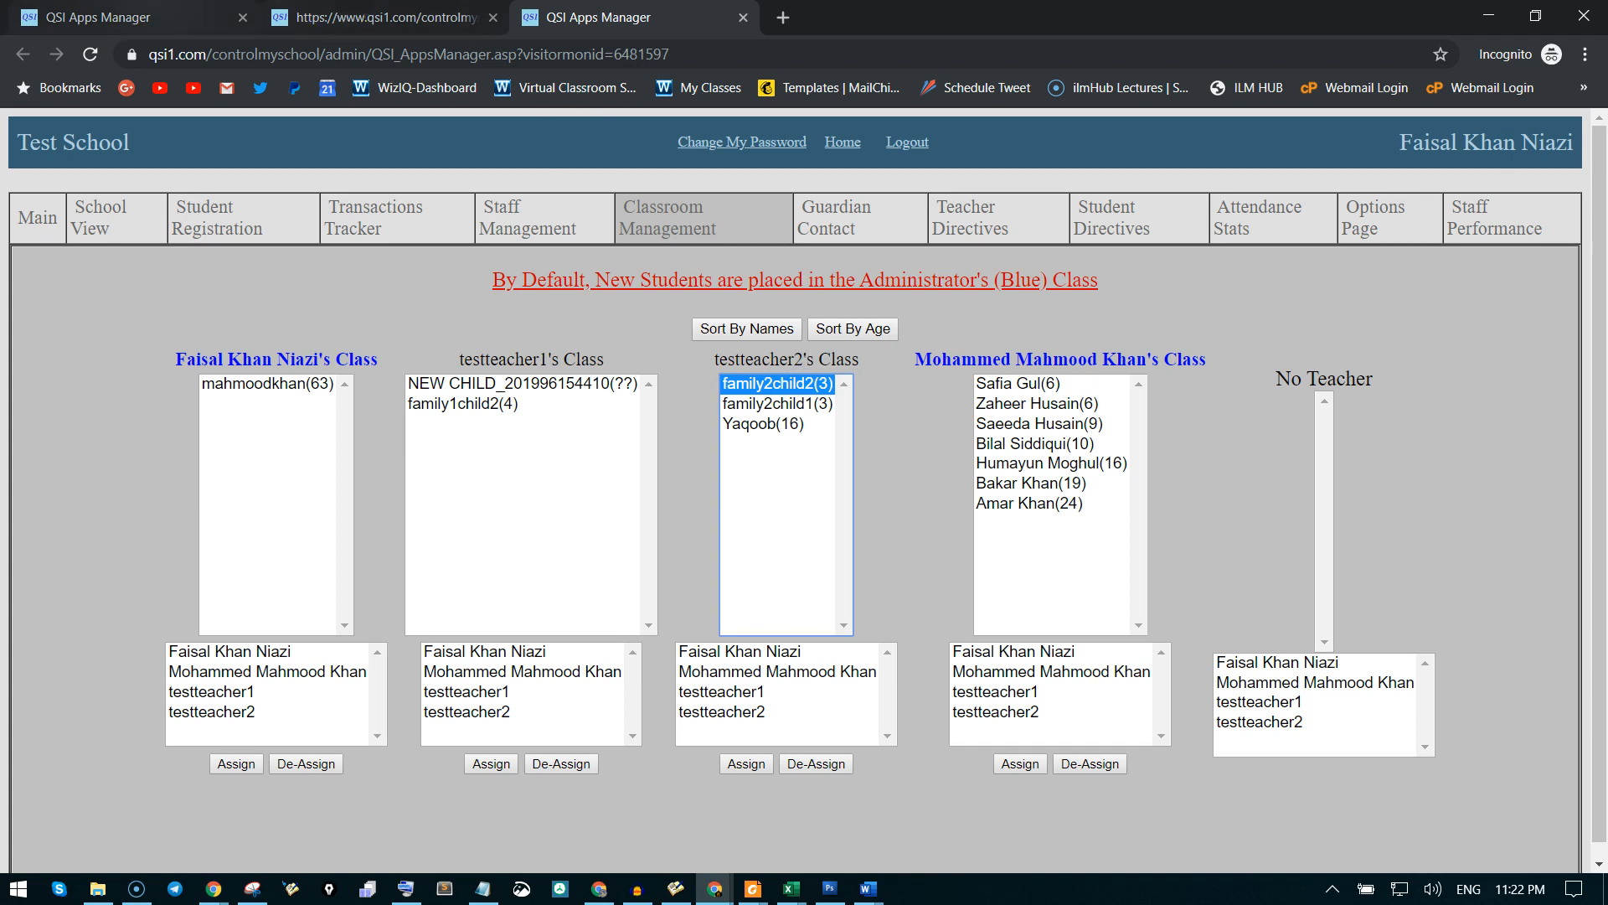
pyautogui.click(125, 17)
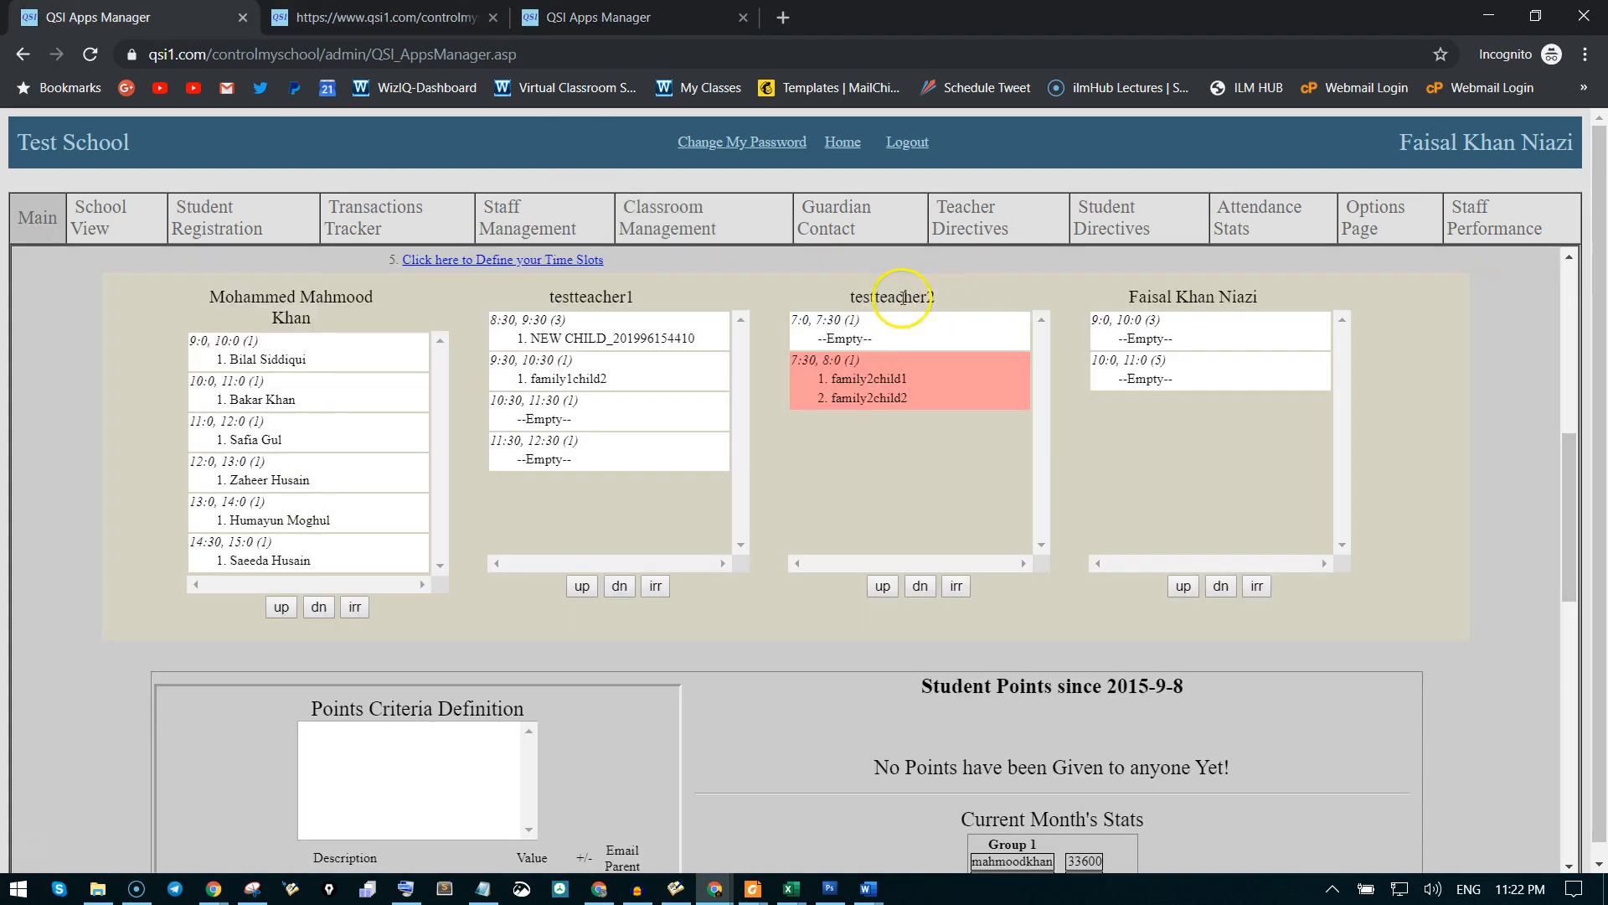
pyautogui.click(636, 17)
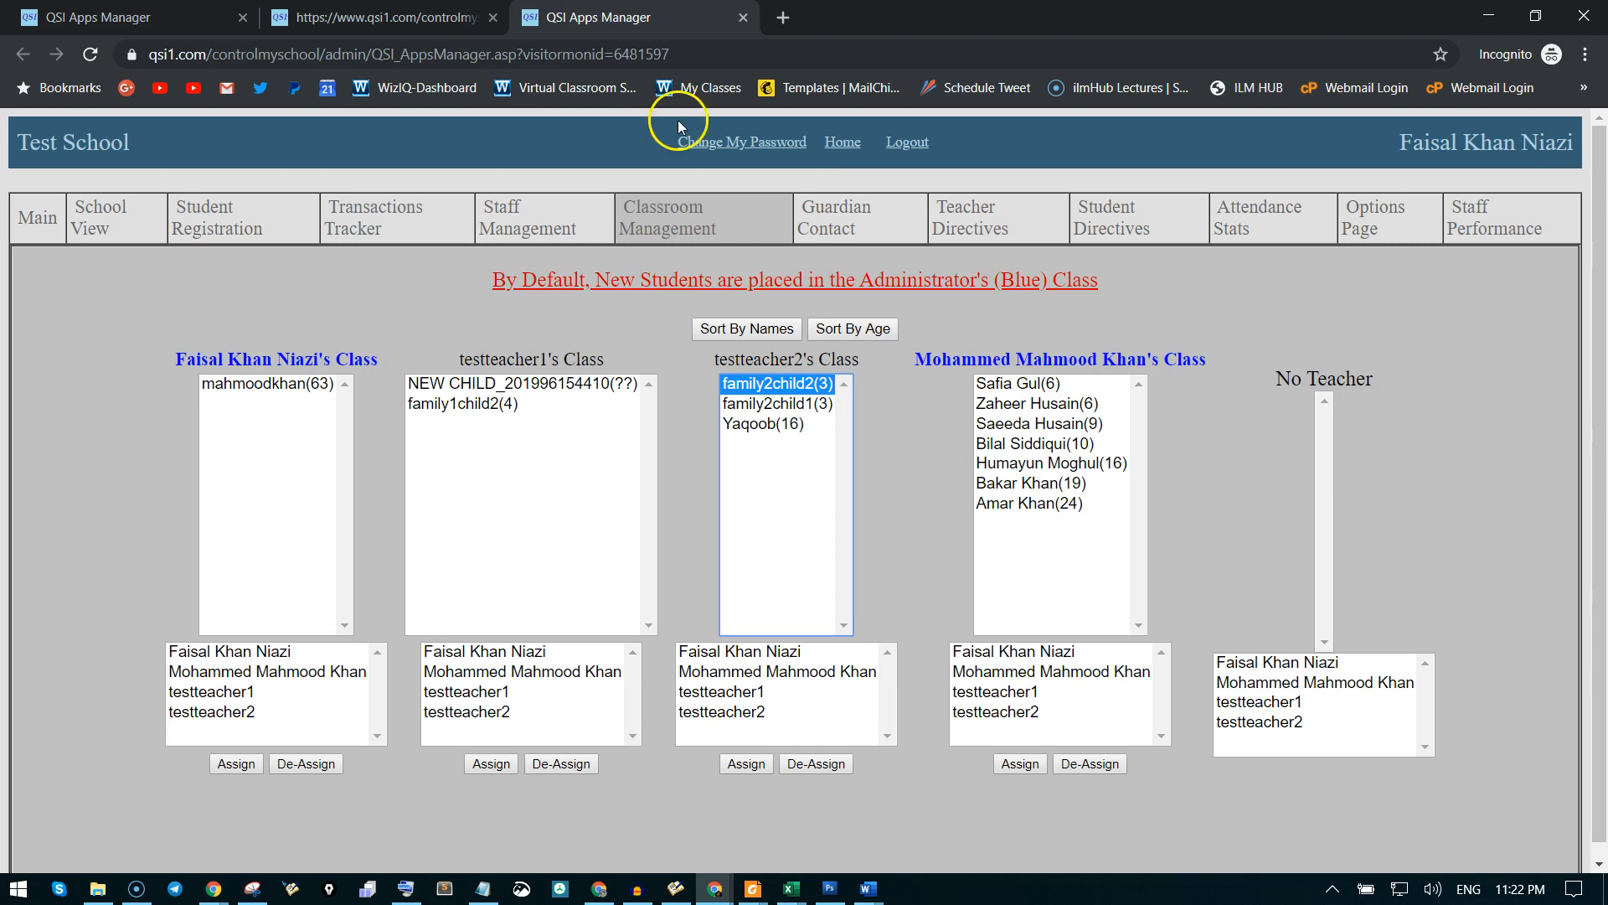
pyautogui.click(733, 653)
pyautogui.click(746, 763)
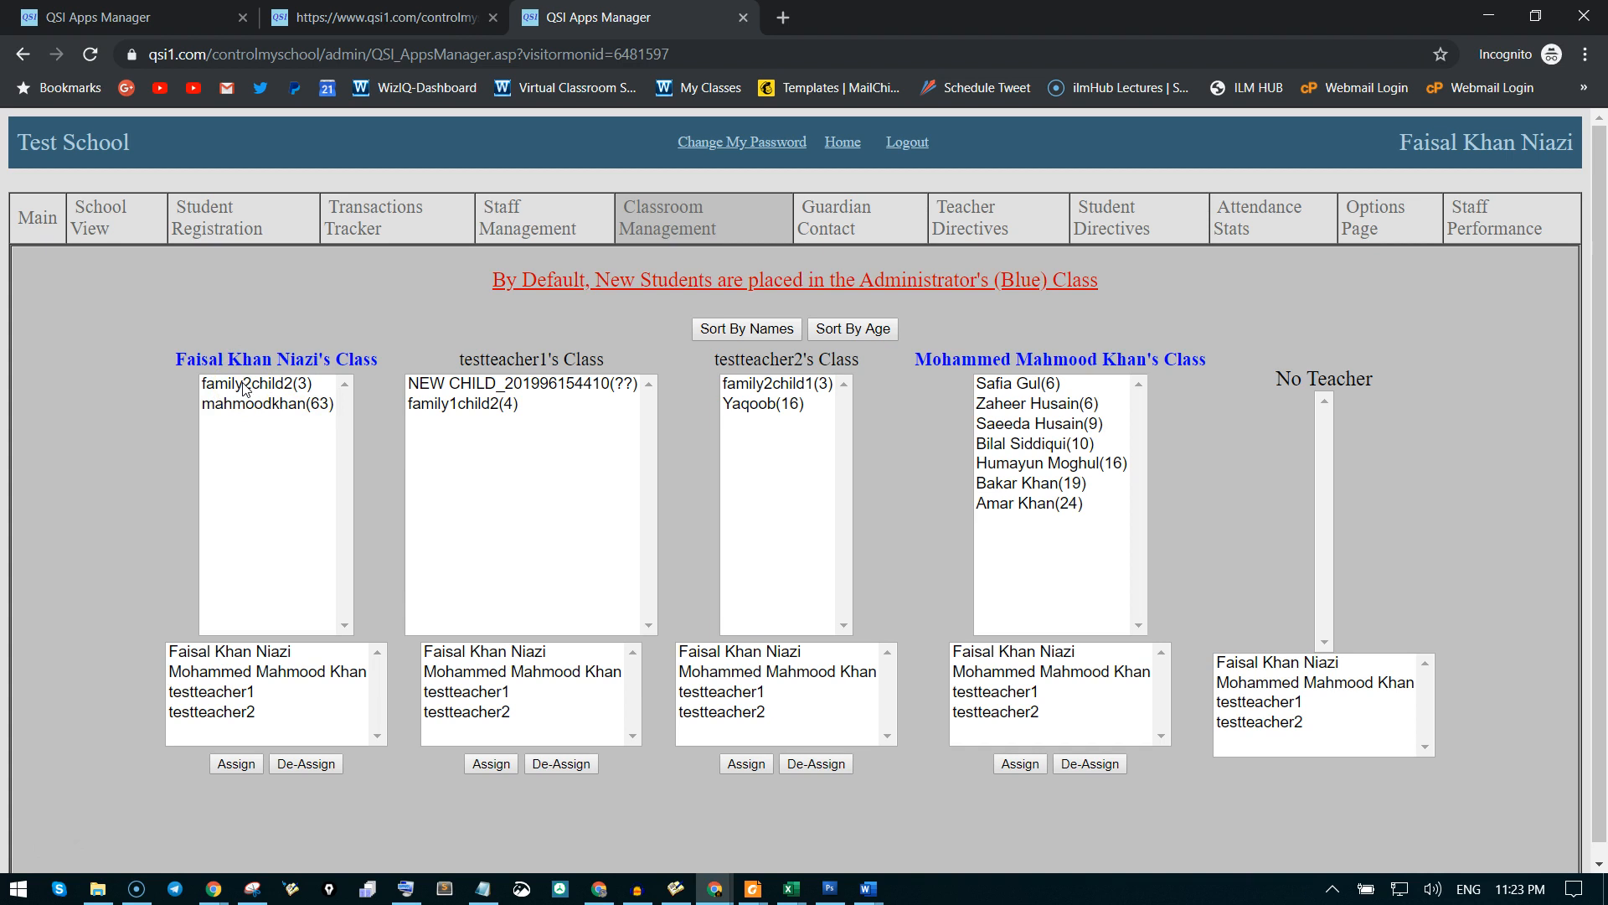
# Reload the main view in the original tab and check family2child2's placement in the time slot lists.
pyautogui.click(92, 16)
pyautogui.click(31, 219)
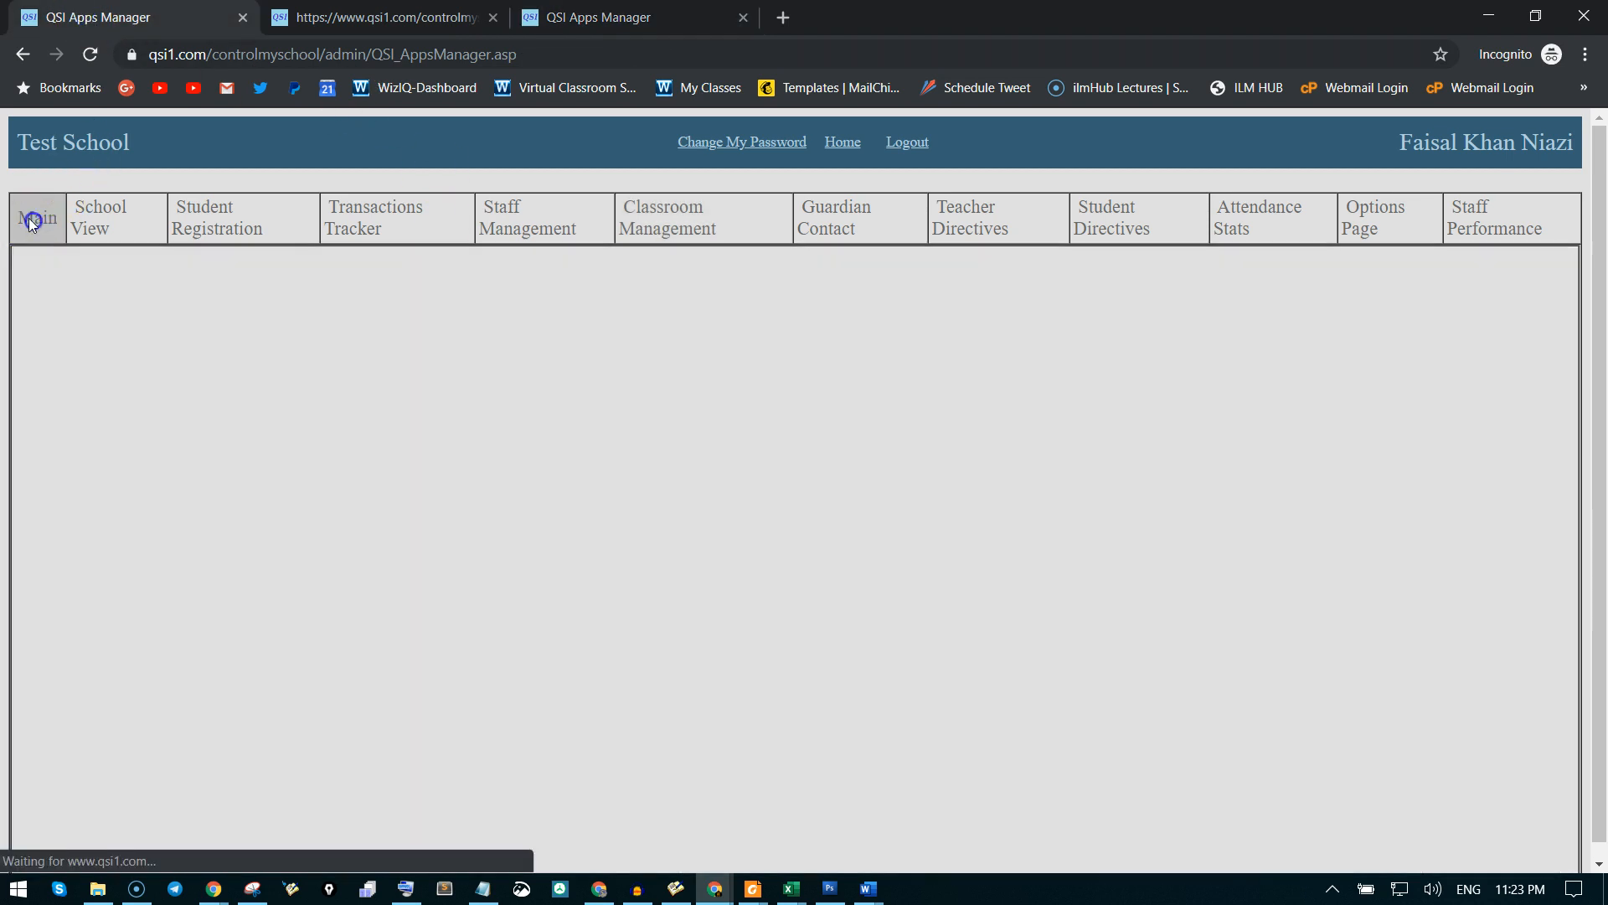
pyautogui.scroll(-6, 1206, 501)
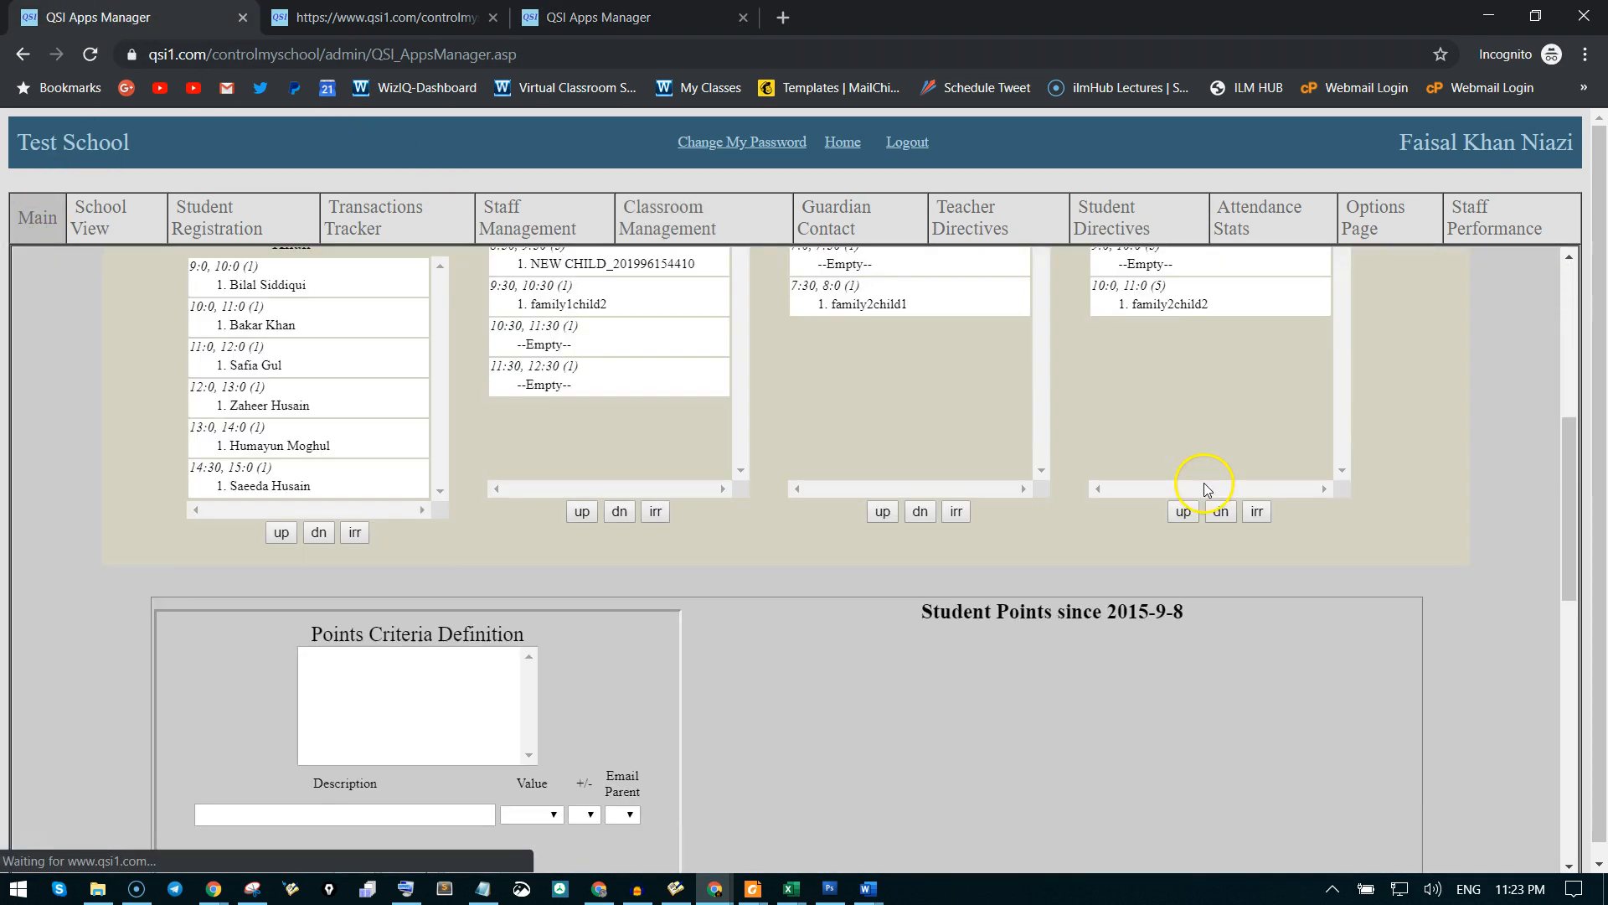
pyautogui.scroll(2, 879, 527)
pyautogui.scroll(3, 742, 565)
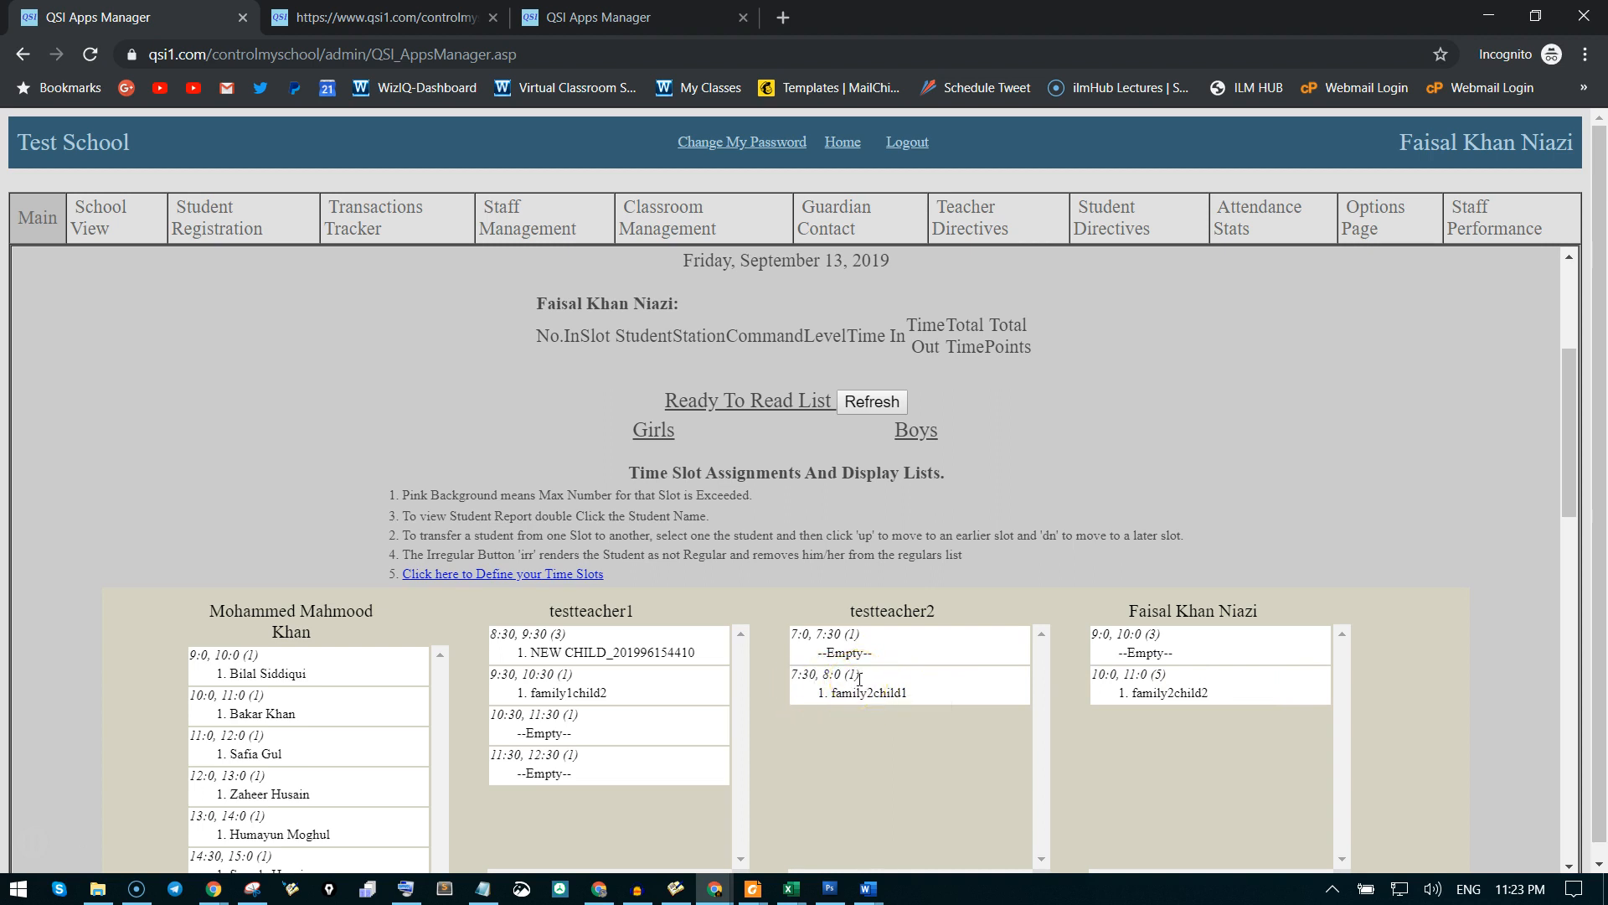
# Try to move family2child2 up from the administrator's 10:0–11:0 slot to the 9:0–10:0 slot.
pyautogui.click(1169, 692)
pyautogui.scroll(-3, 1441, 569)
pyautogui.click(1183, 691)
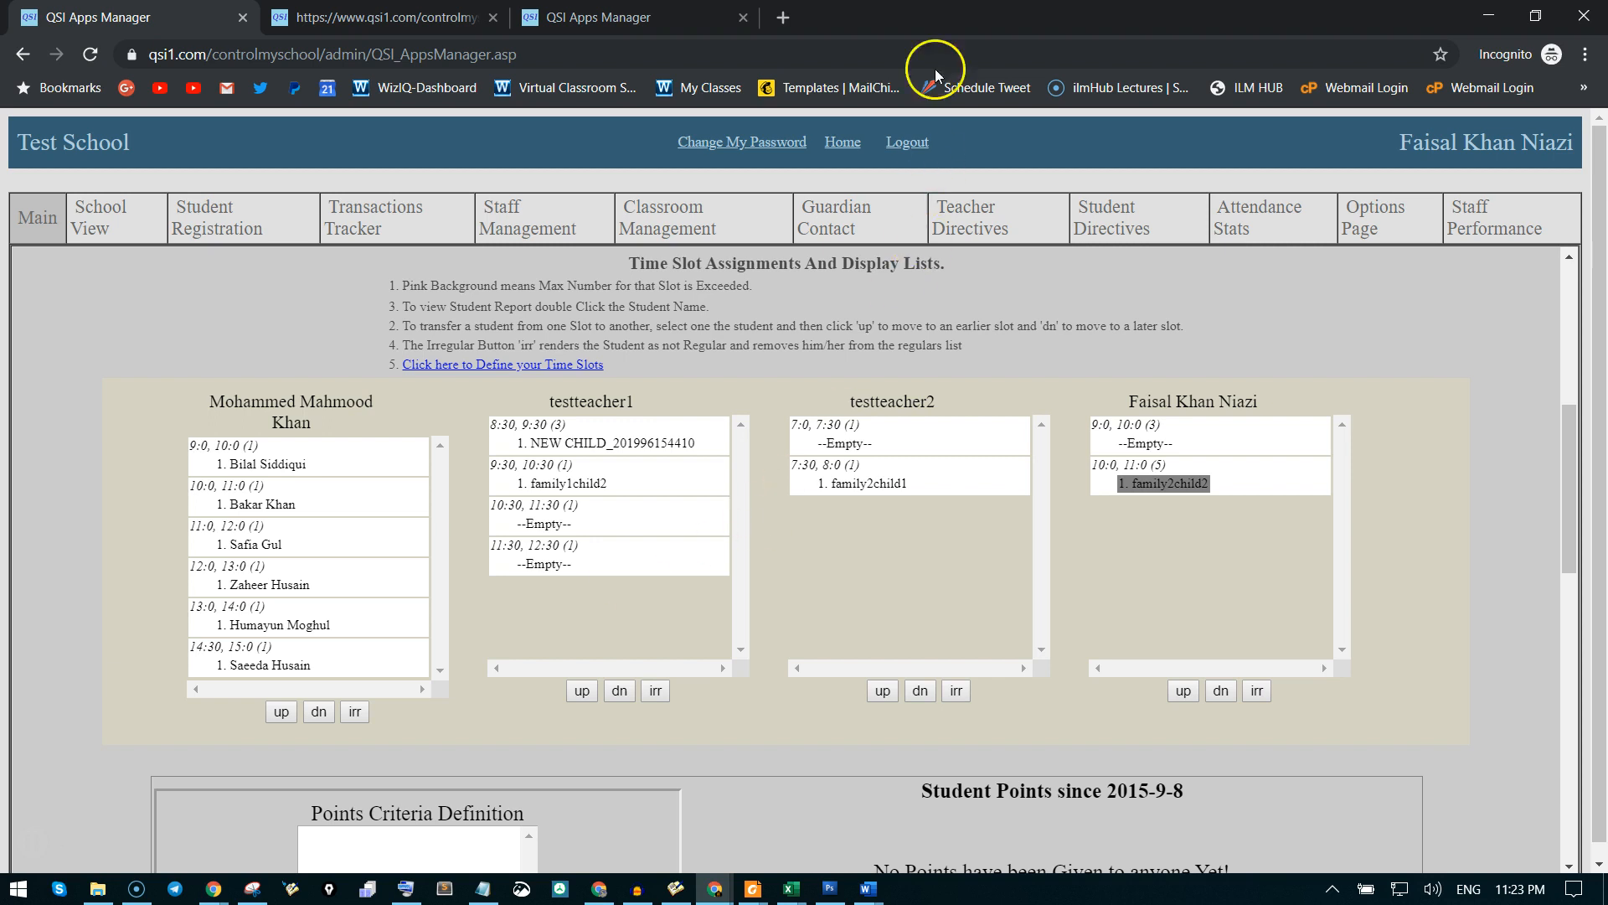
# Review the class lists in Classroom Management again and return to the time slot lists.
pyautogui.click(617, 18)
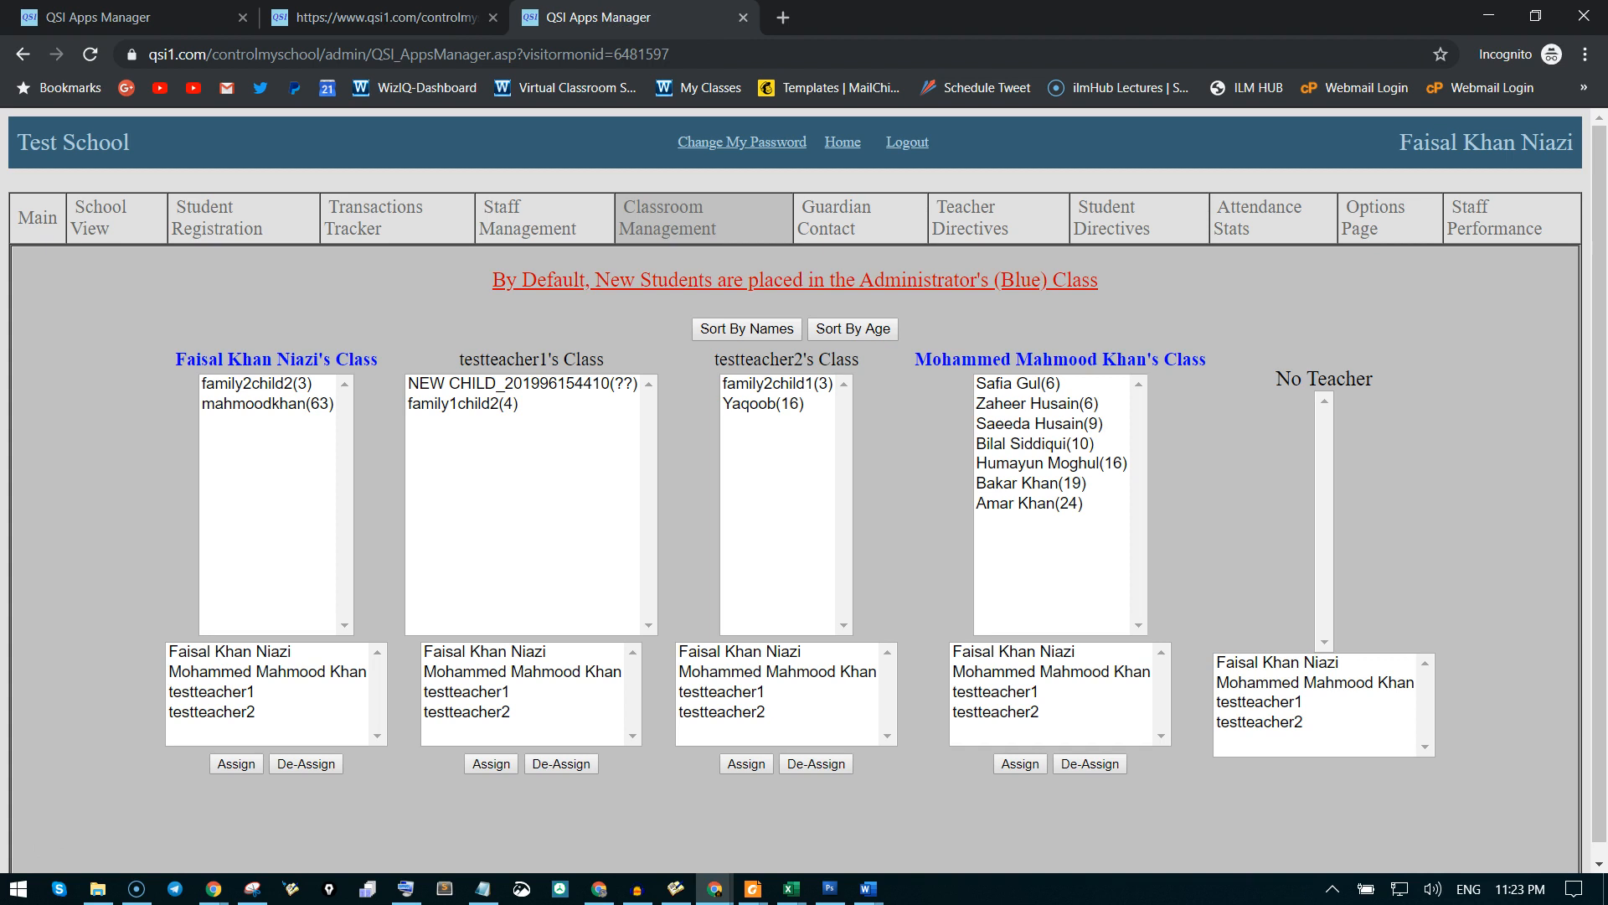
pyautogui.click(118, 24)
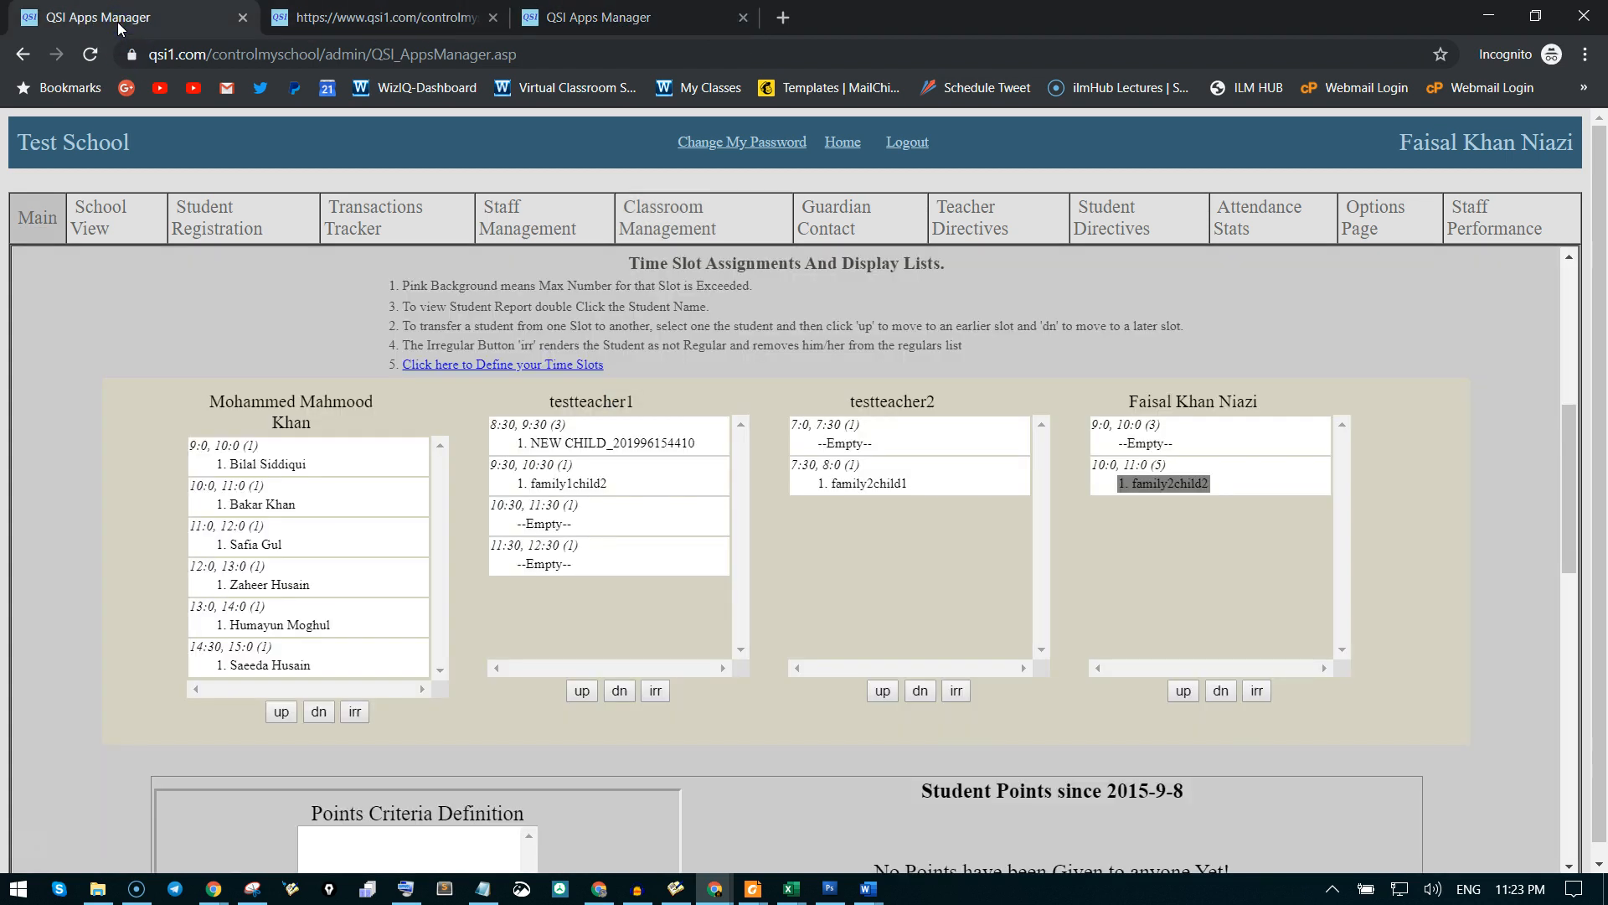